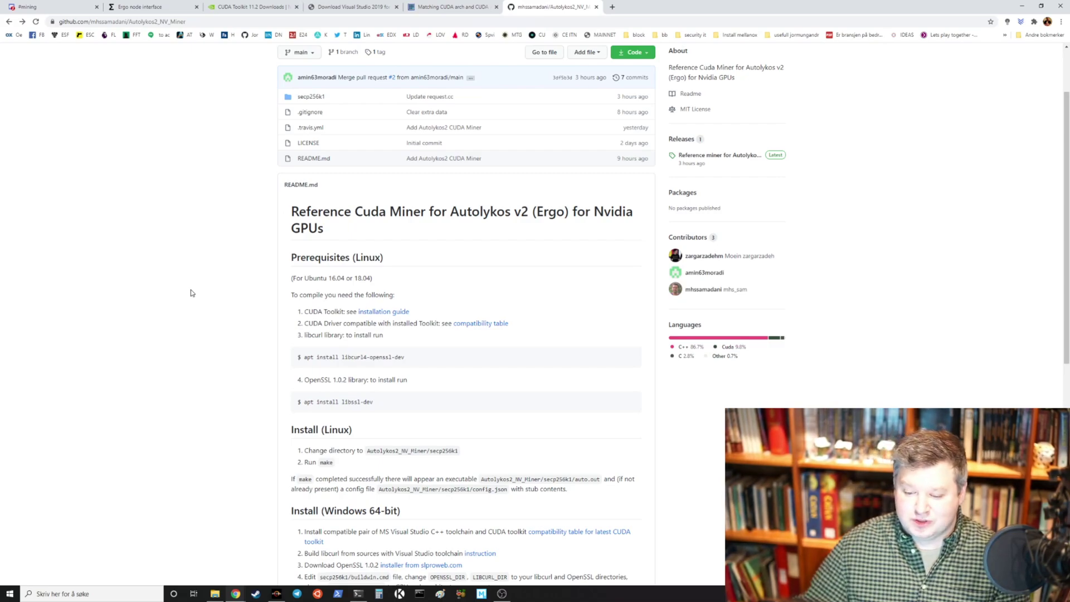
- Check the running Ergo node's log output in the terminal and its status in the node web interface
left_click(358, 594)
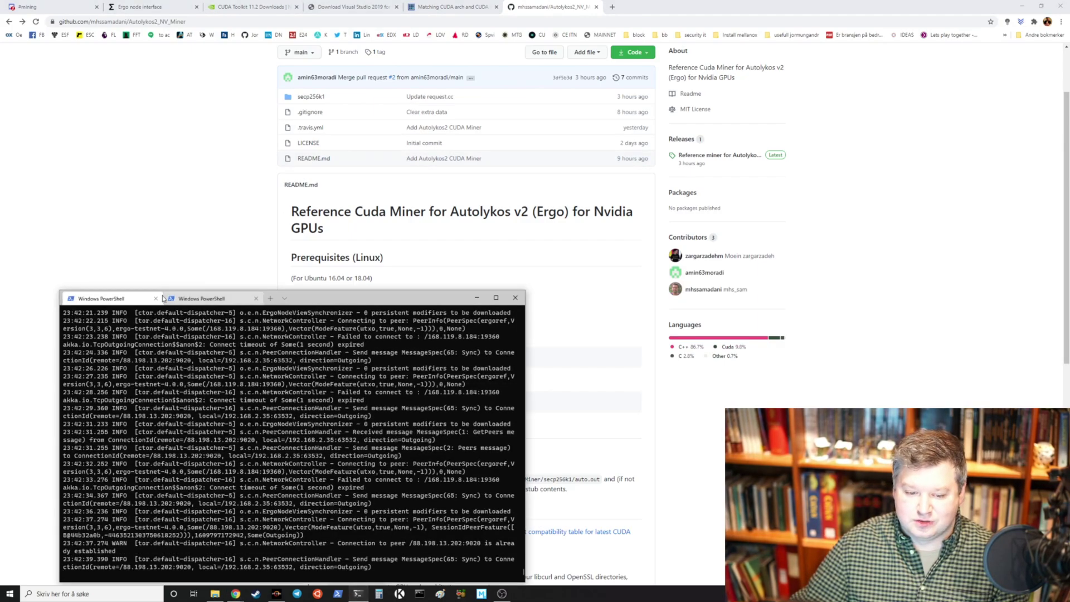
left_click_drag(330, 296, 534, 145)
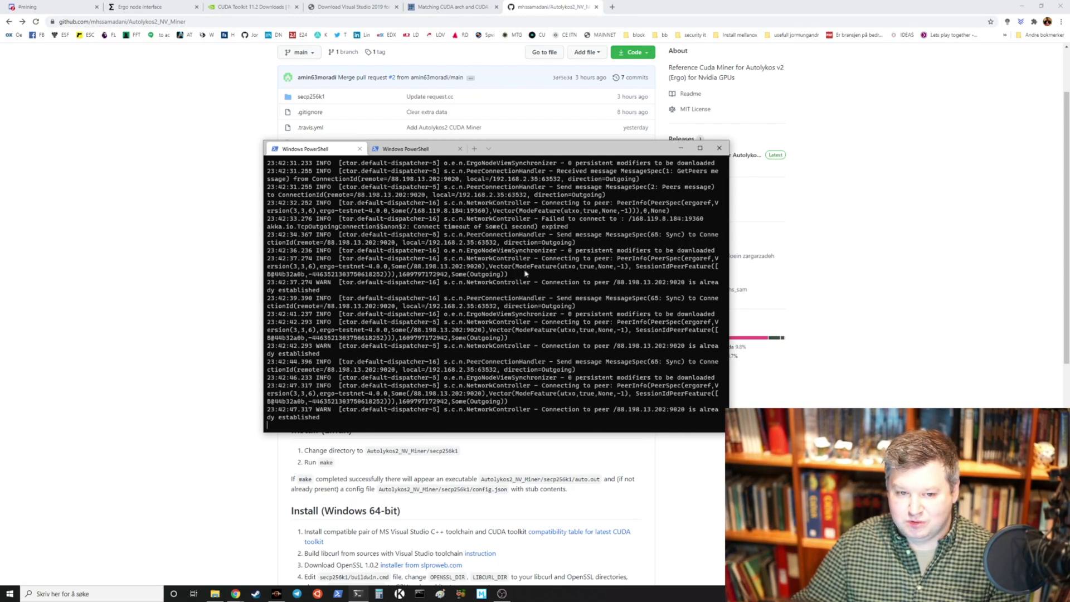
left_click(140, 7)
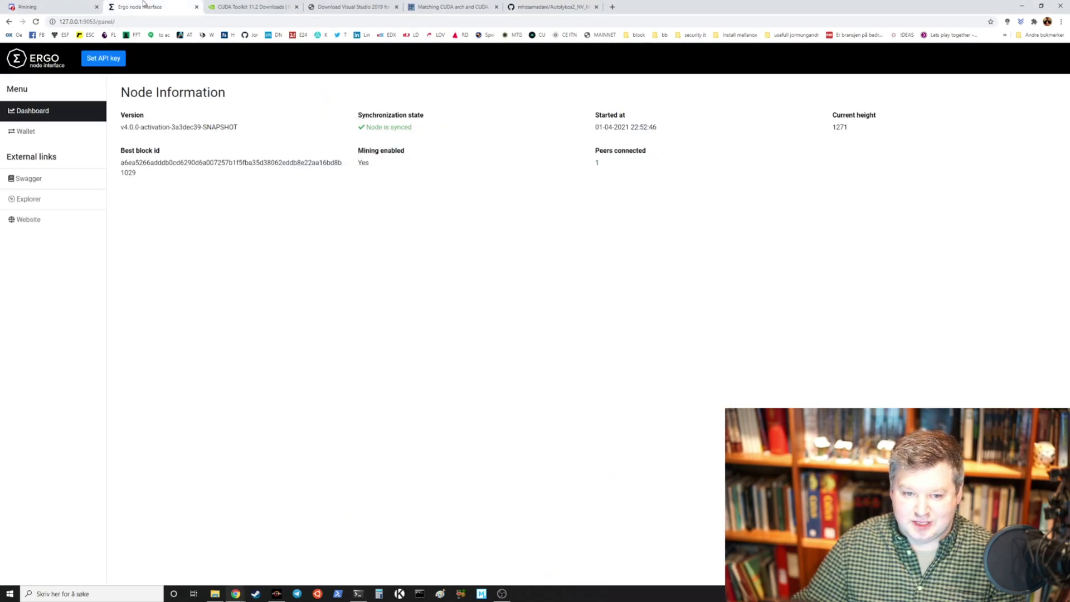
left_click(116, 67)
left_click(629, 272)
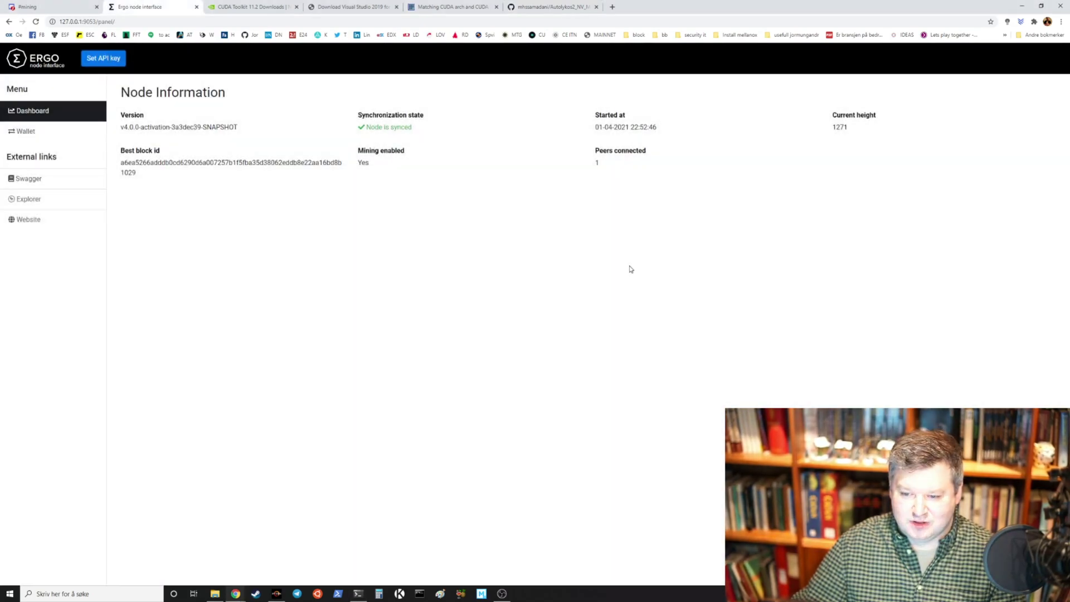
left_click(358, 593)
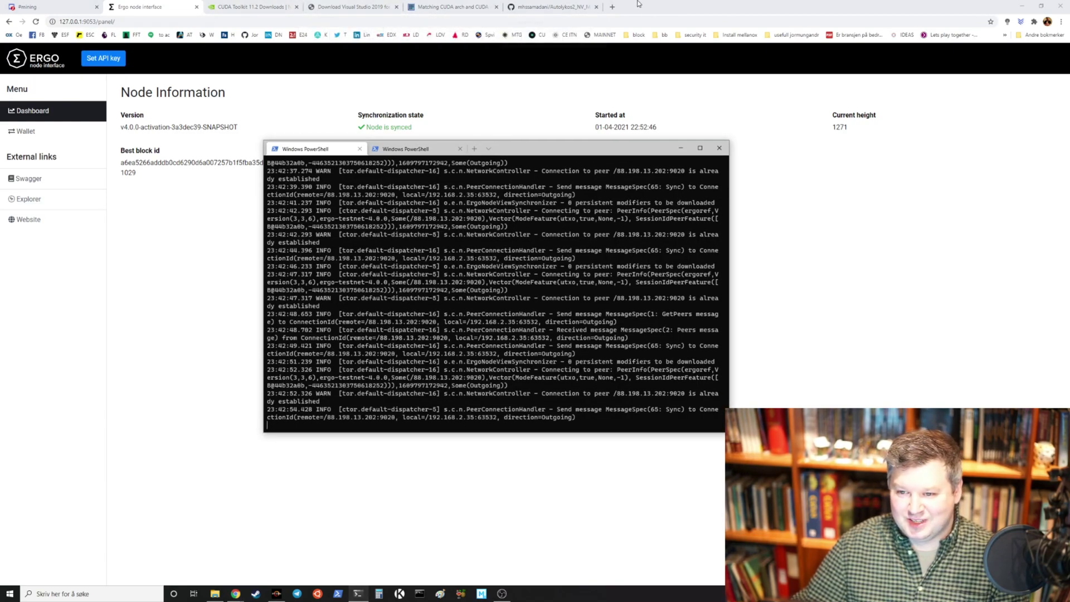
- Review the Autolykos2_NV_Miner repository page on GitHub, including the README title and the Windows 64-bit toolchain requirements
left_click(549, 7)
scroll(466, 204, "up", 2)
scroll(503, 196, "down", 1)
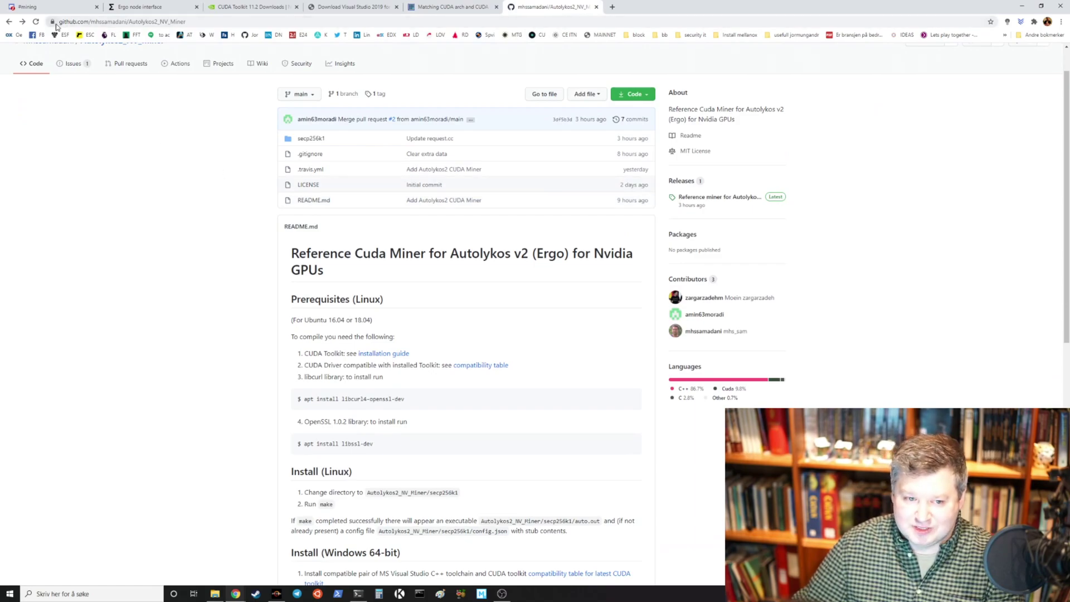
left_click_drag(60, 22, 193, 20)
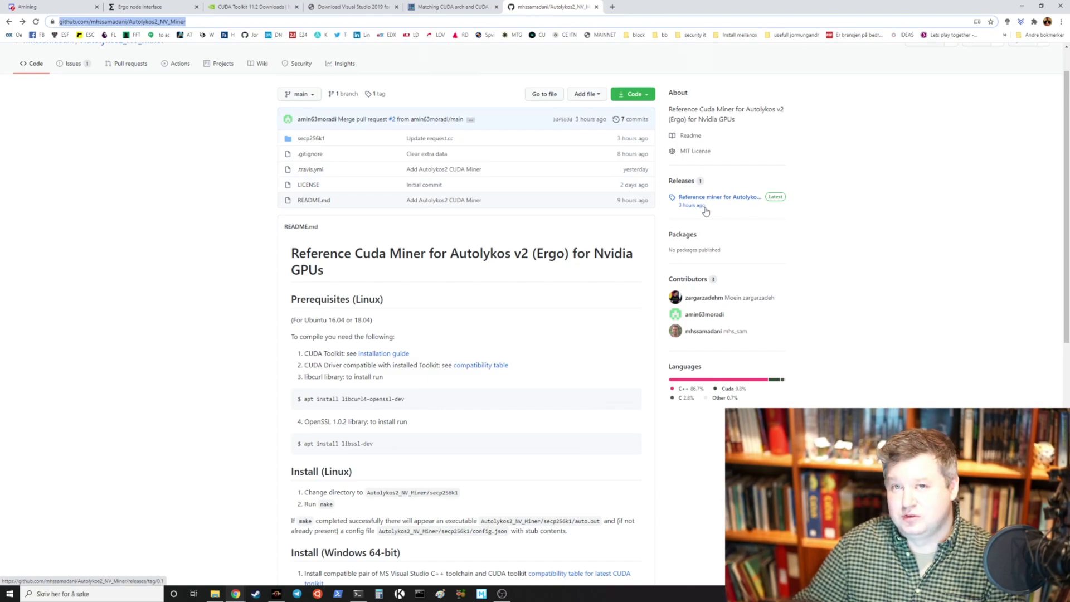
left_click_drag(450, 254, 528, 256)
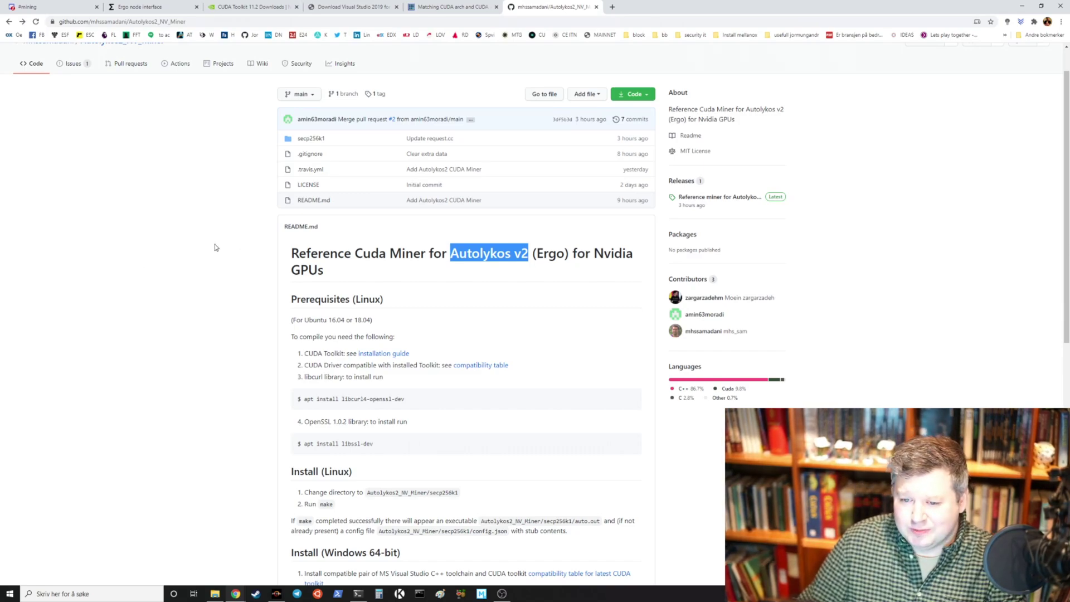
scroll(184, 238, "down", 7)
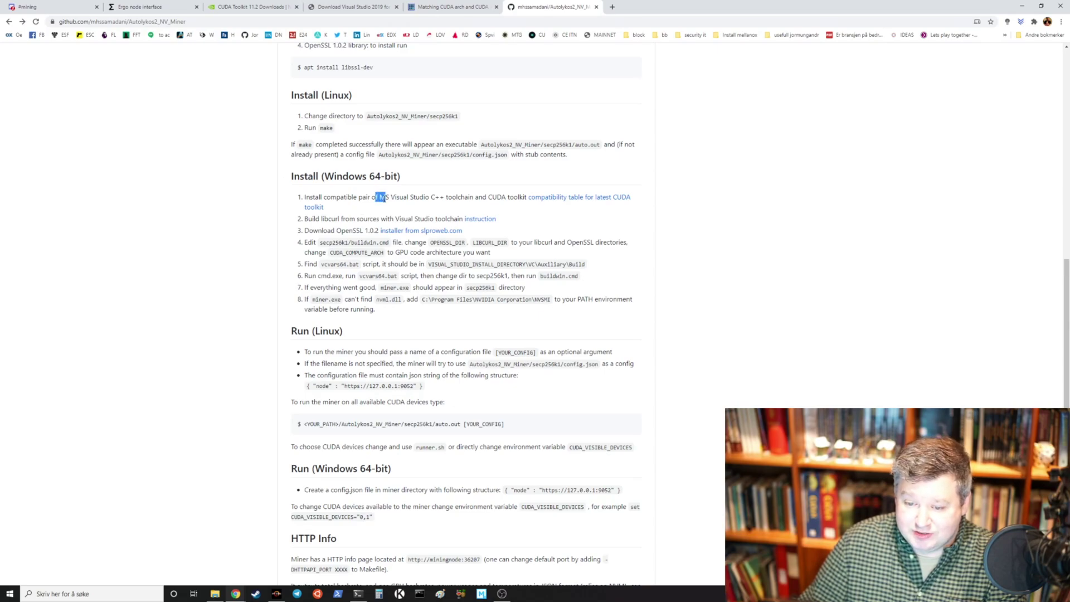
left_click_drag(381, 199, 528, 199)
left_click(483, 209)
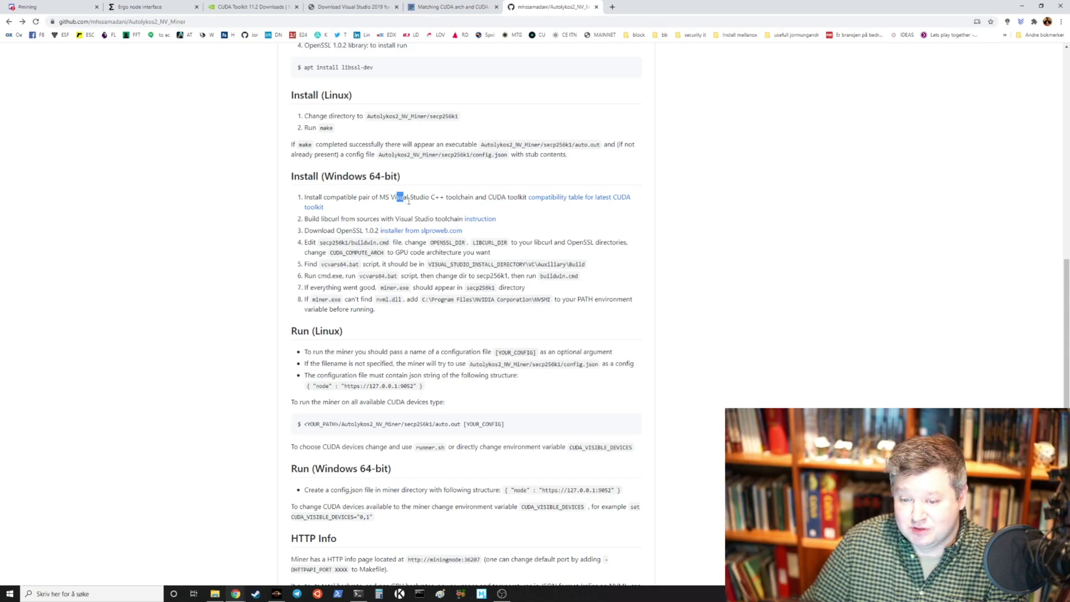
- View the Visual Studio downloads page, then open the x64 Native Tools Command Prompt for VS 2019
left_click(338, 4)
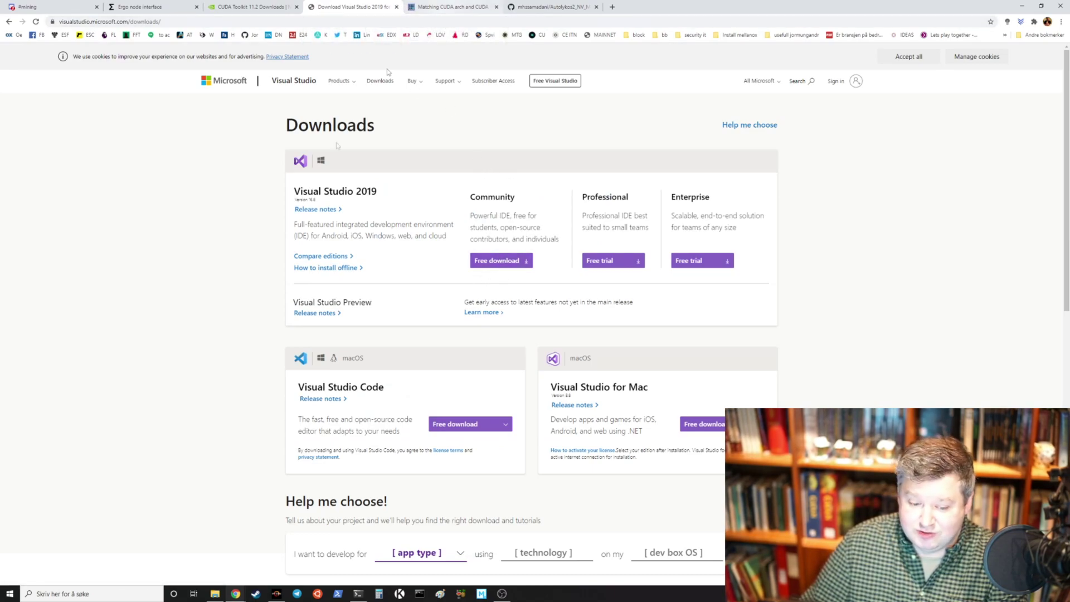
left_click(10, 594)
scroll(87, 415, "down", 15)
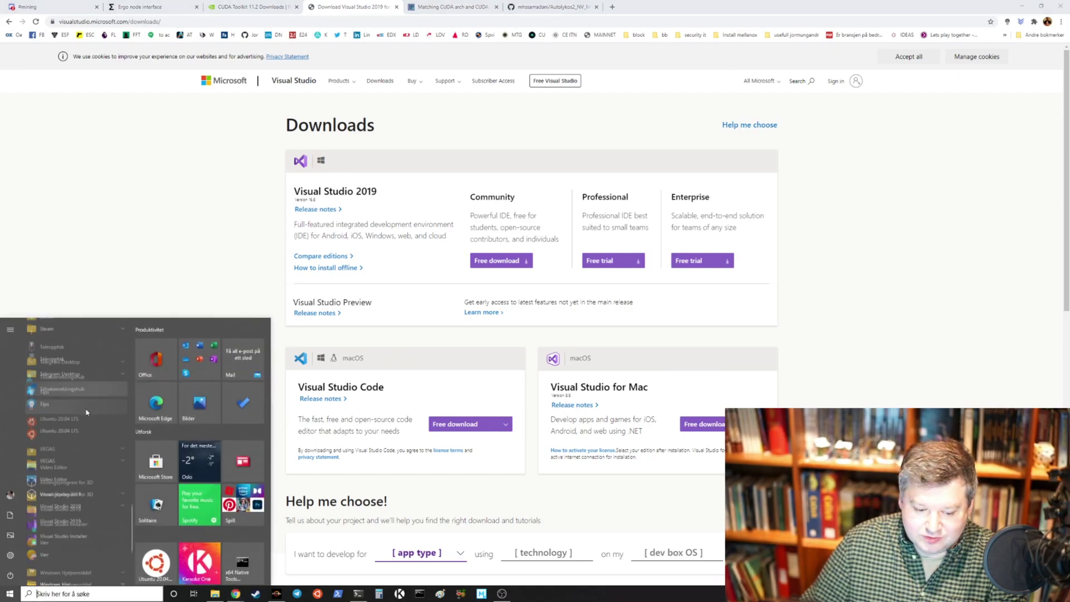
left_click(100, 340)
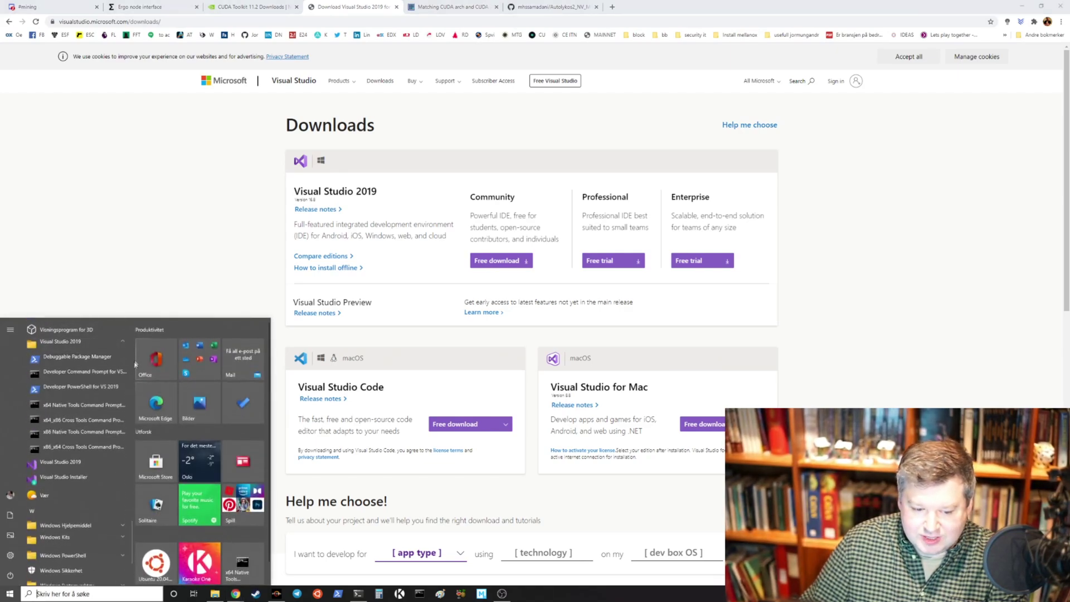
left_click(61, 408)
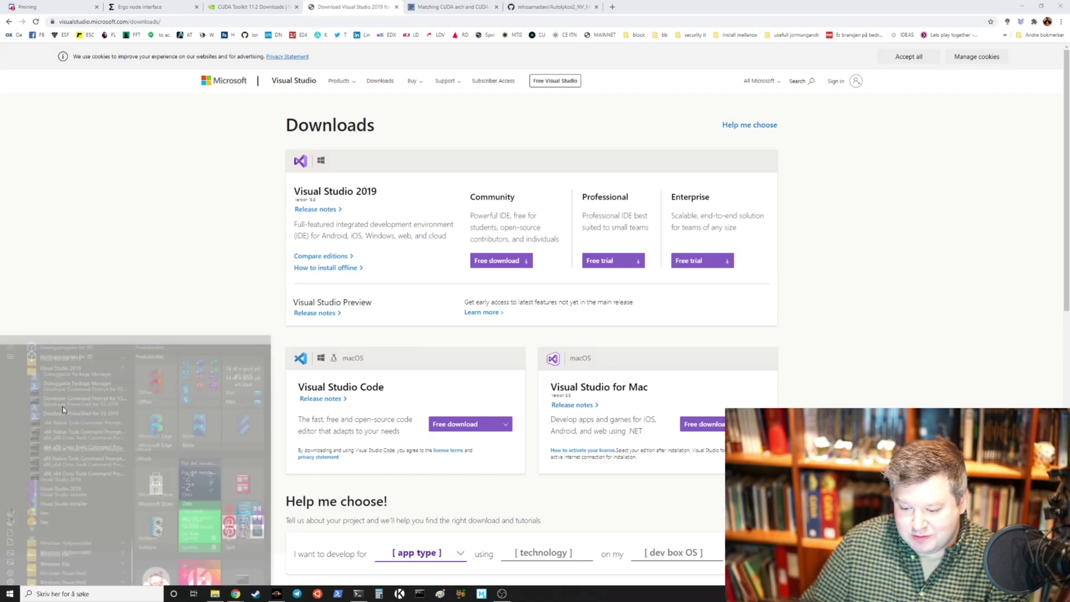
left_click_drag(393, 155, 743, 314)
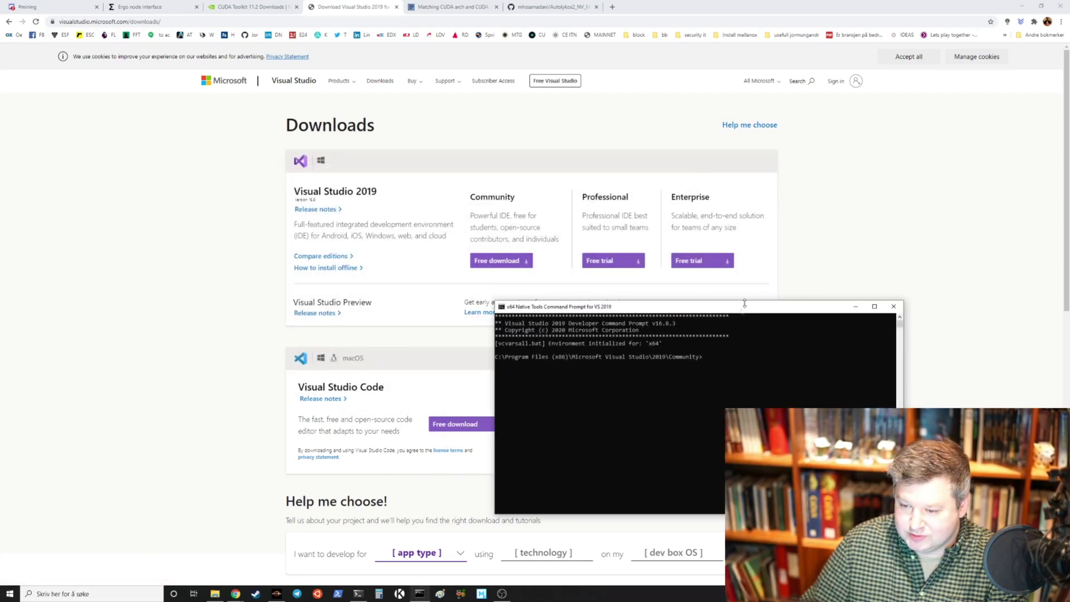
- Open the README's libcurl build instruction in a new tab and read through its Windows compilation steps
left_click(552, 7)
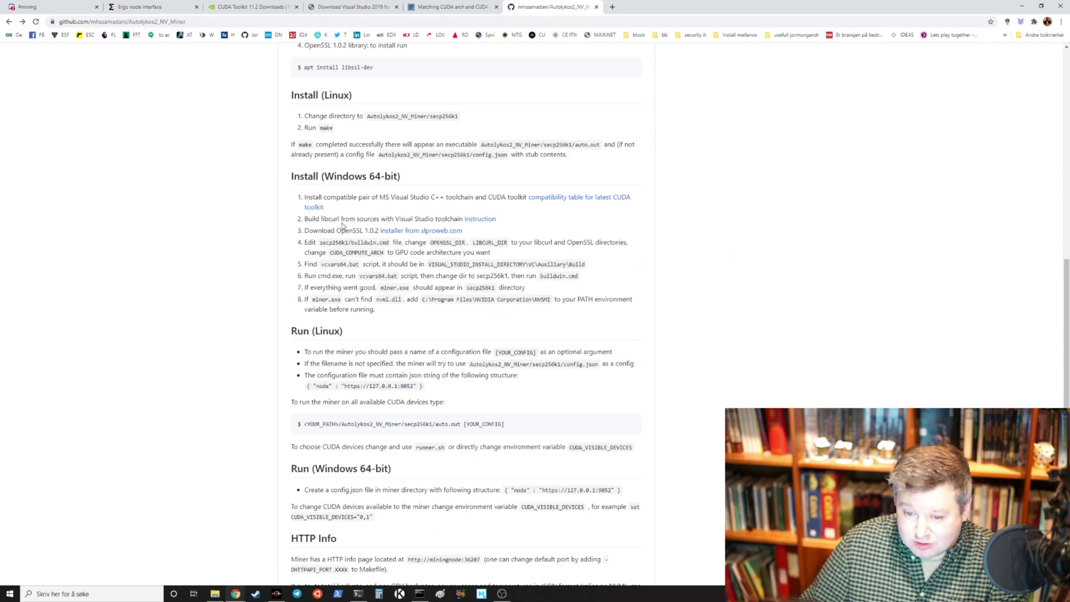
double_click(331, 218)
left_click(346, 218)
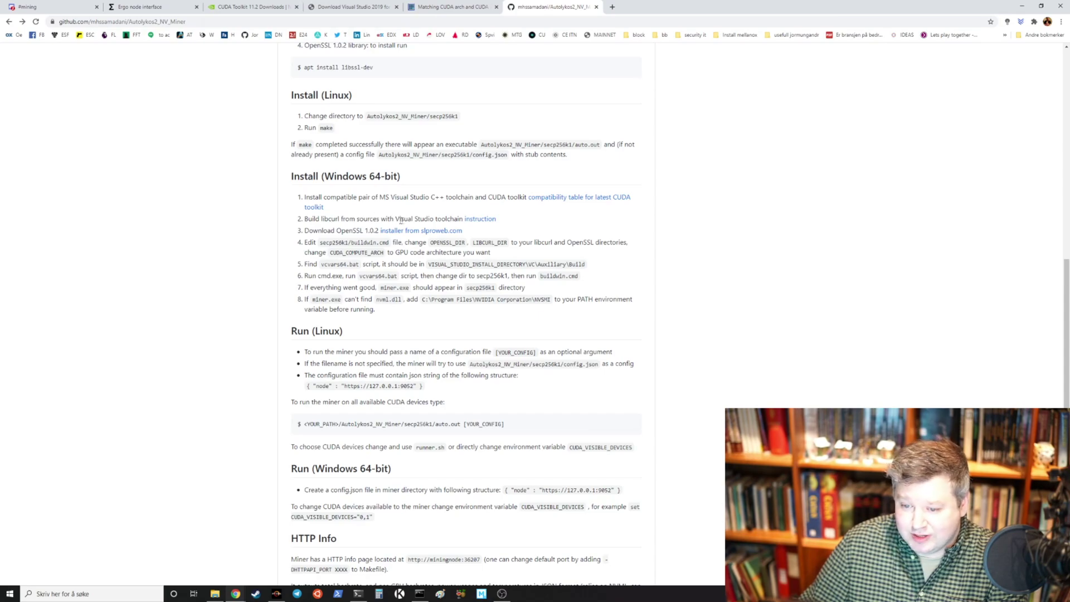
middle_click(492, 220)
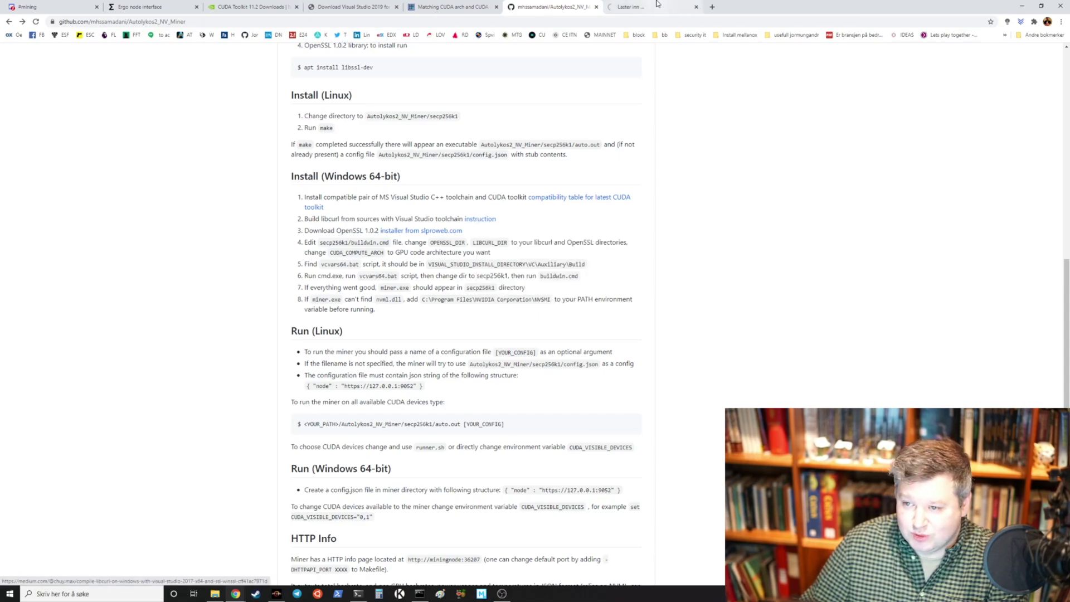
left_click(657, 6)
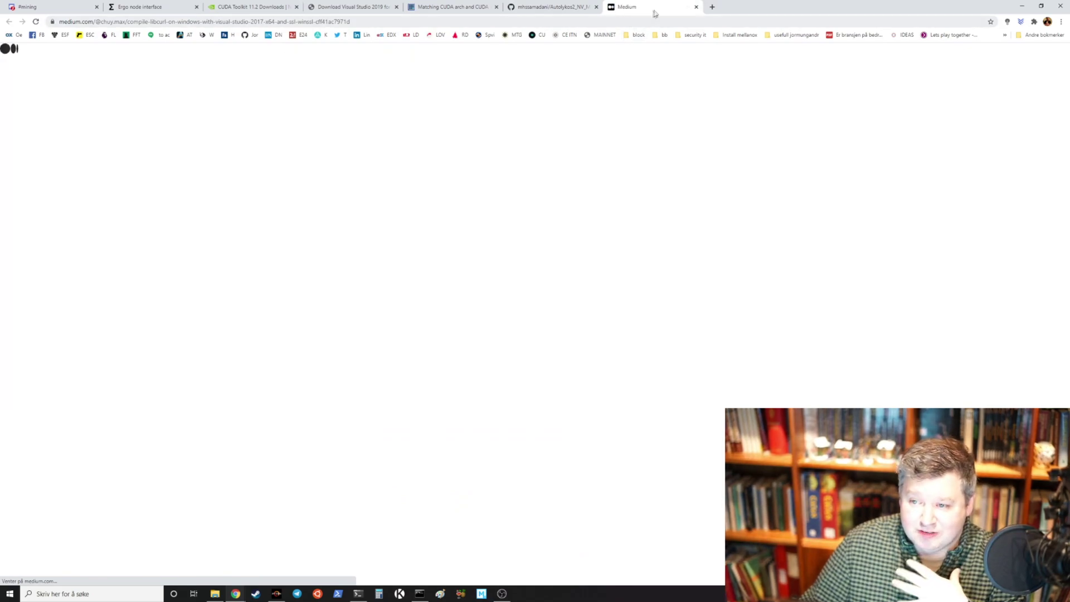
scroll(399, 226, "down", 2)
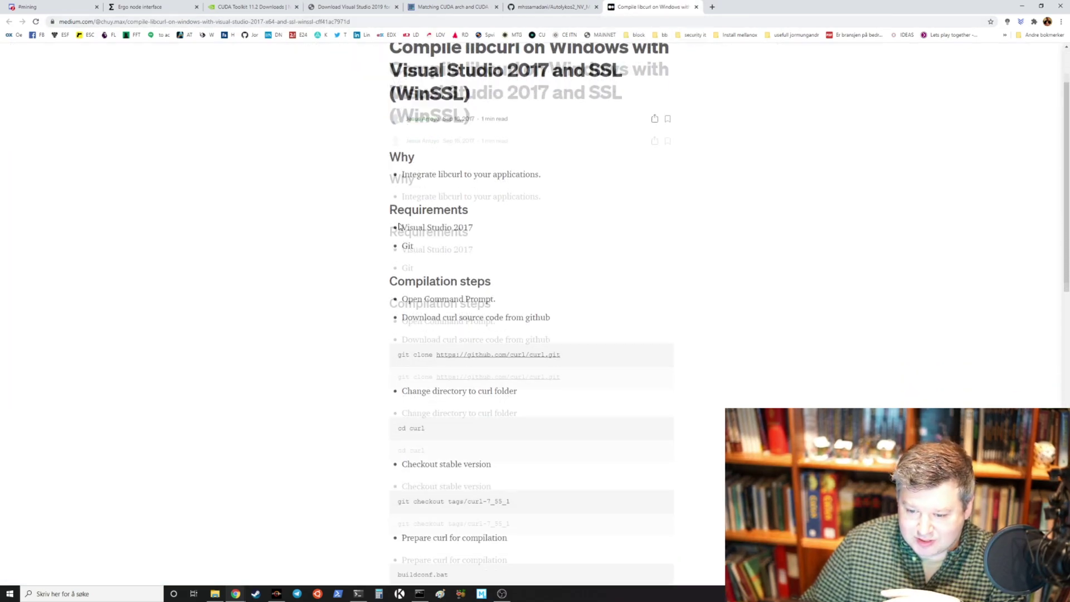
scroll(399, 226, "down", 3)
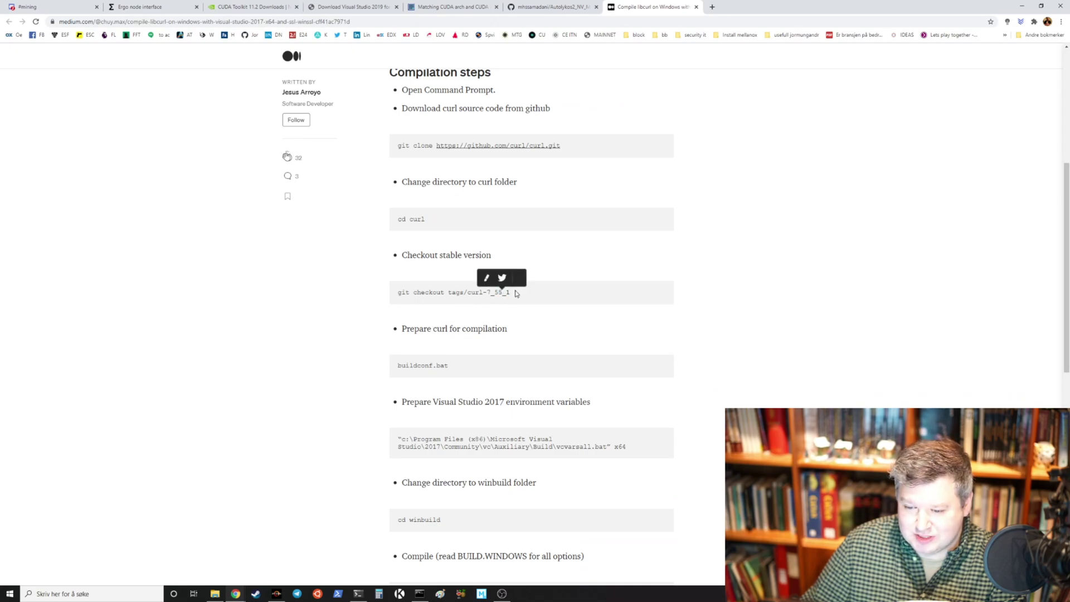
scroll(524, 276, "down", 2)
scroll(524, 276, "down", 2)
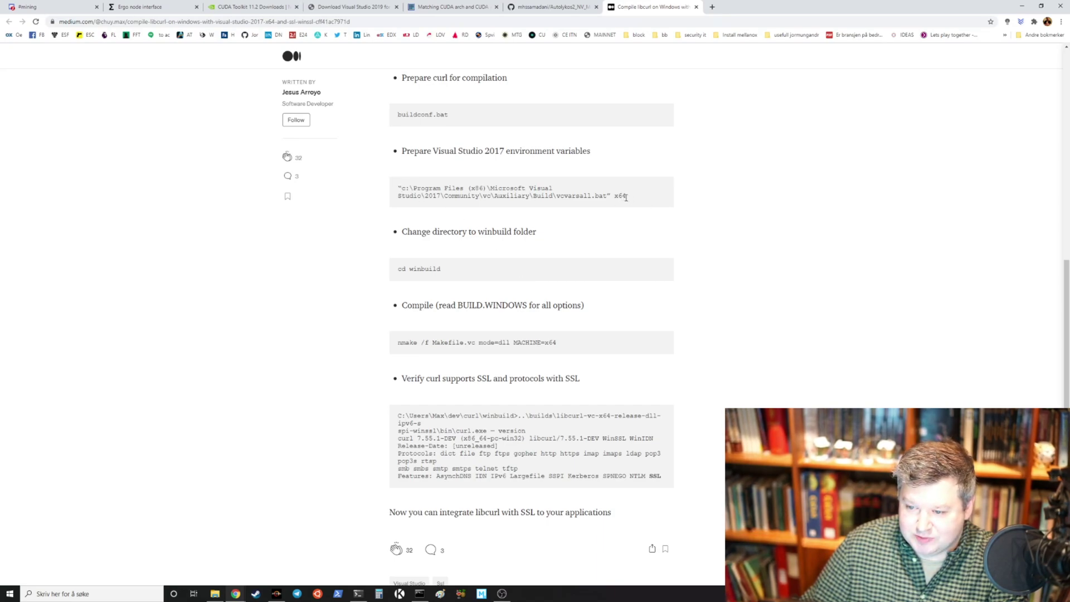
right_click(514, 412)
left_click(504, 593)
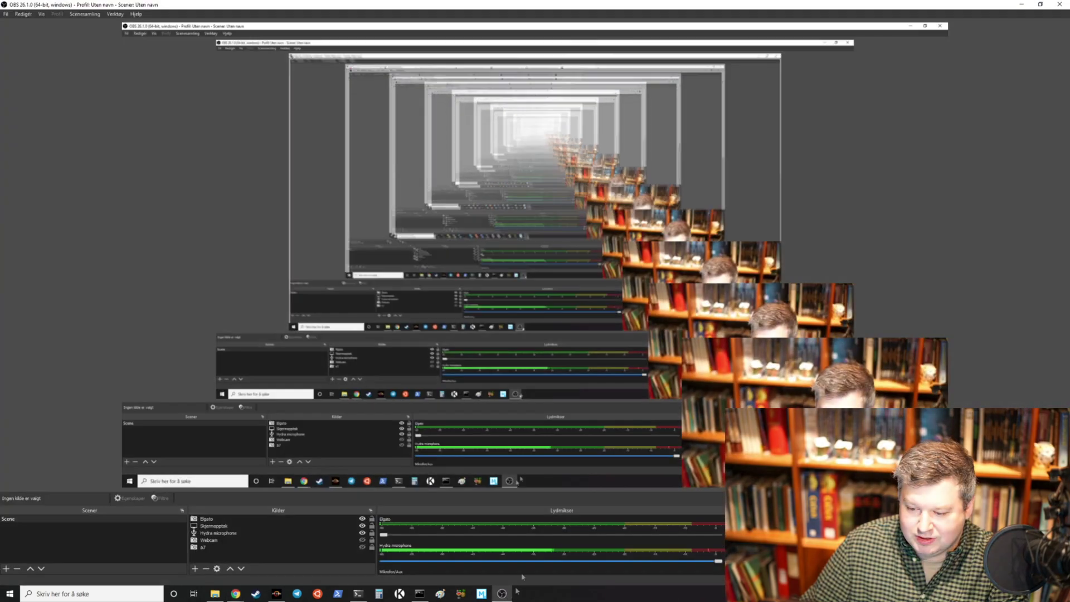
left_click(505, 594)
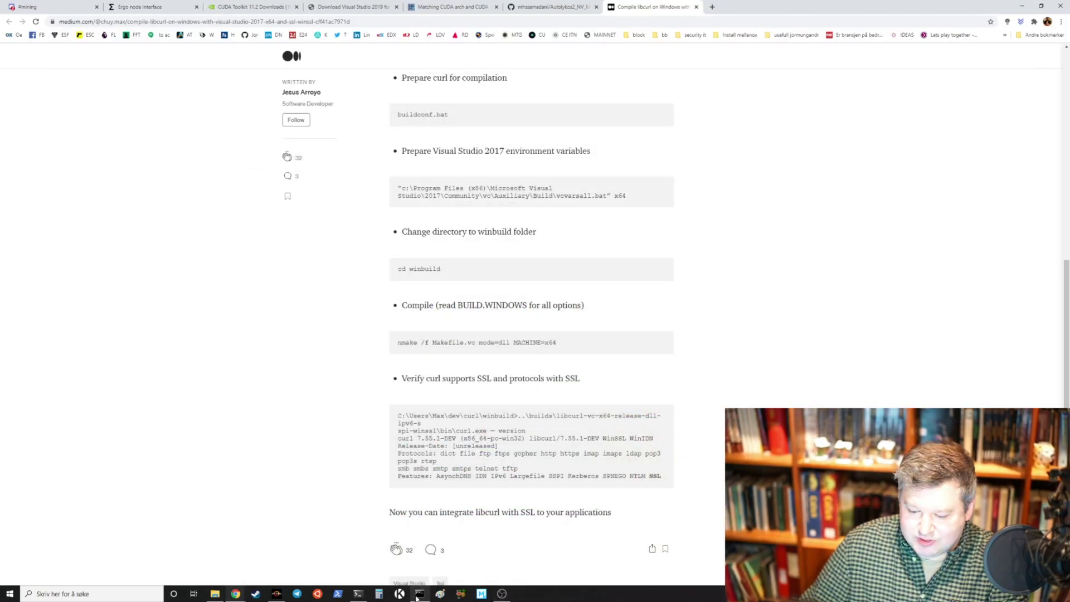
- Change the x64 Native Tools Command Prompt's directory to VC\Auxiliary\Build inside the Visual Studio 2019 Community folder
left_click(418, 594)
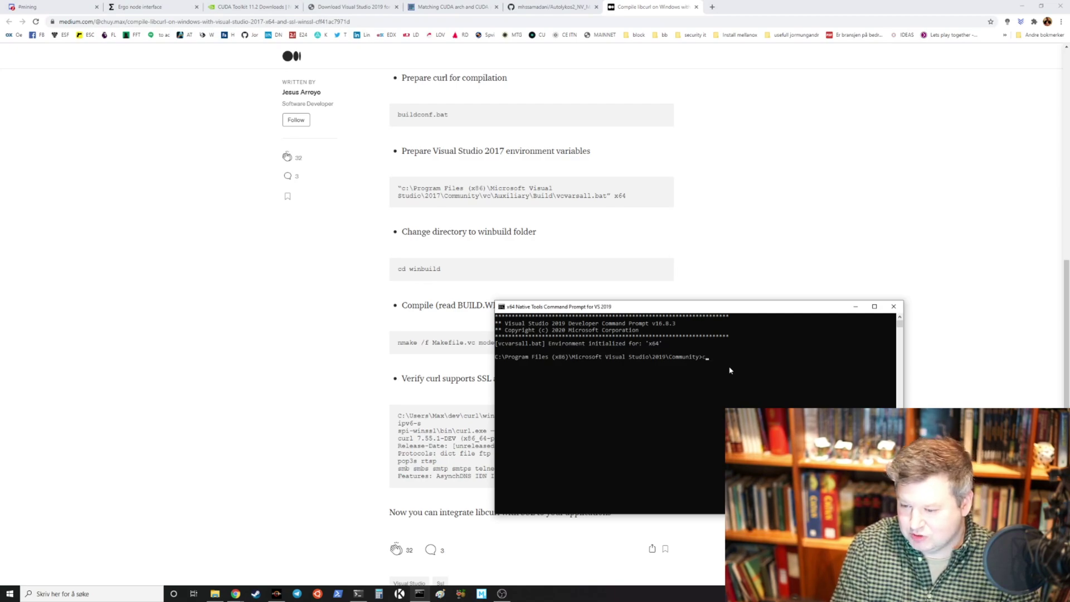
type("d VC")
key("Return")
type("cd Auxiliary")
key("Return")
type("cd Build")
key("Return")
- List the Build folder's files and run the batch script that initializes the x64 Visual Studio environment
type("dir")
key("Return")
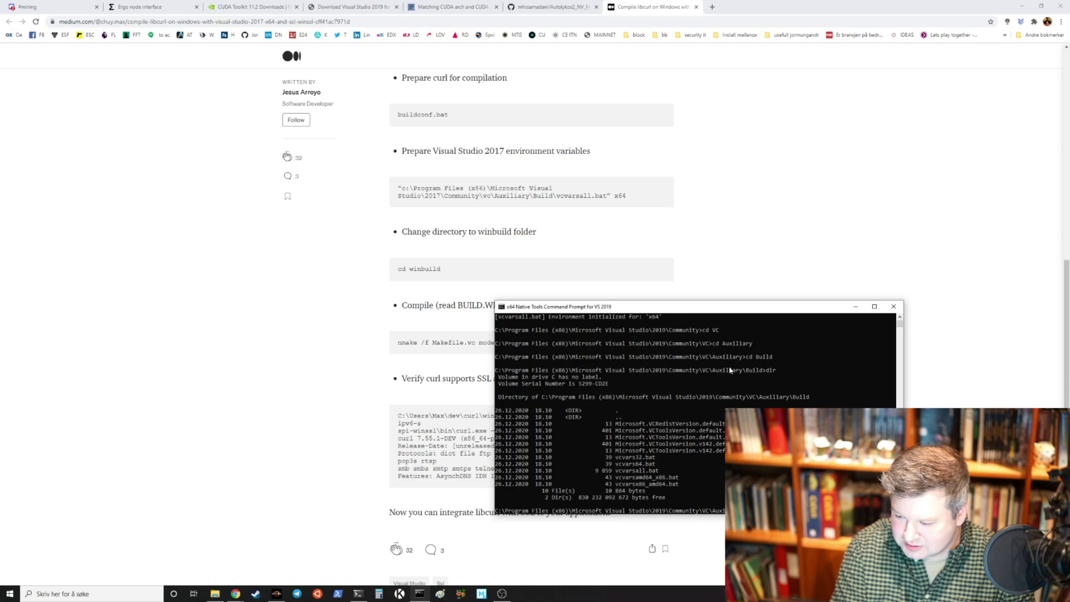
key("Return")
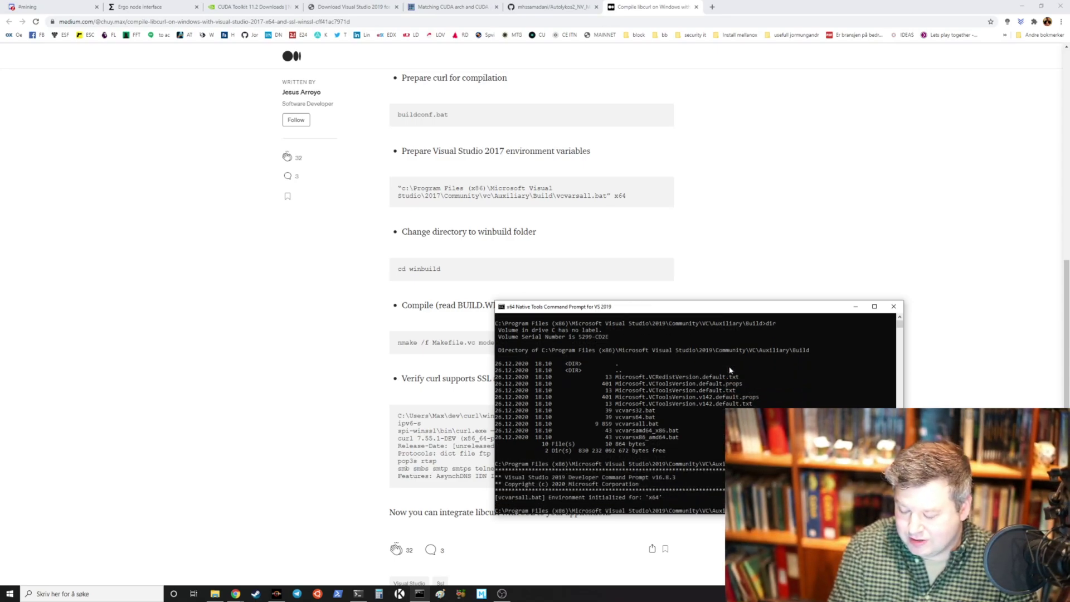
- Change the command prompt's working directory to E:\ergotestnet
type("cd \\")
key("Return")
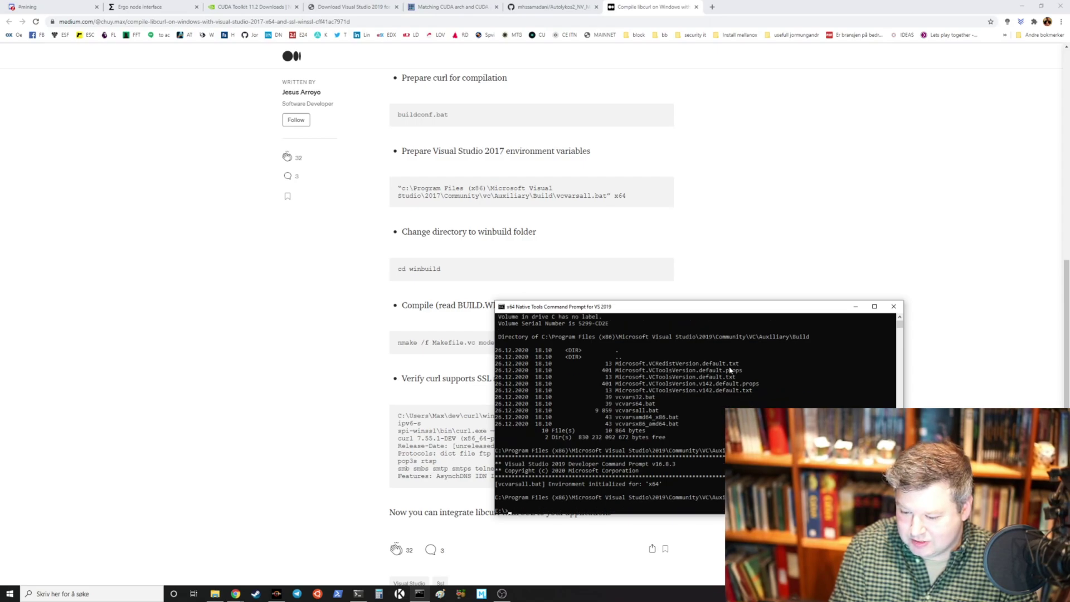
type("cd auto")
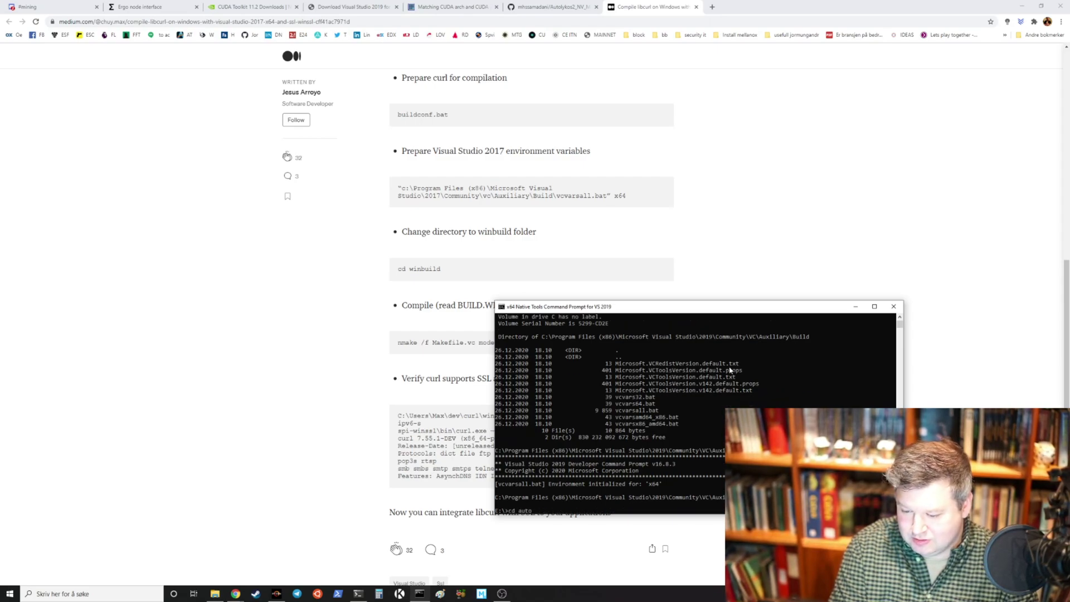
type("t")
key("BackSpace")
key("BackSpace")
key("BackSpace")
type("ergo")
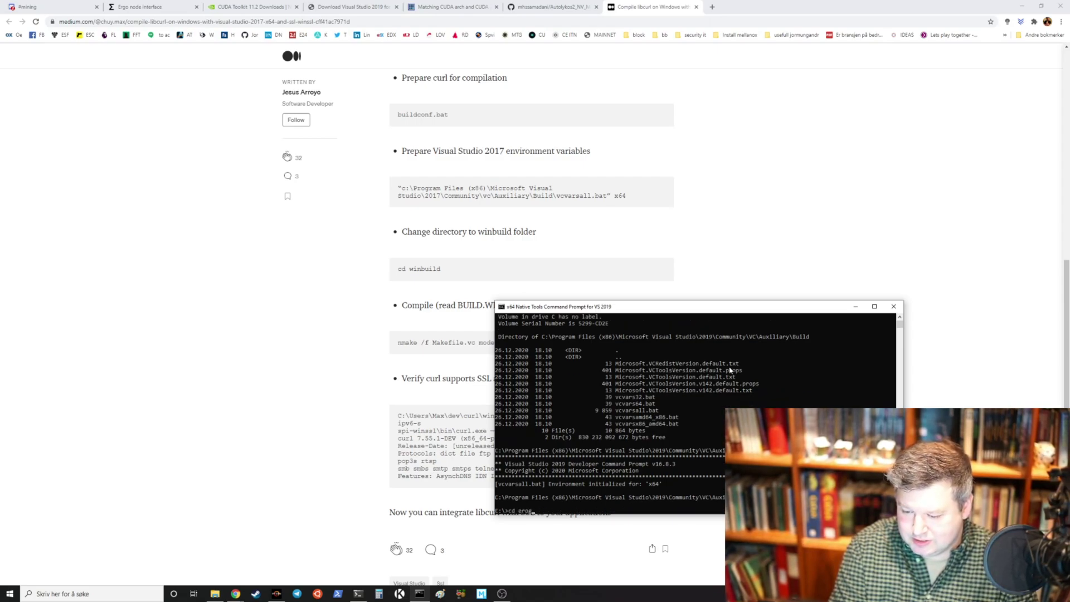
type("testnet")
key("Return")
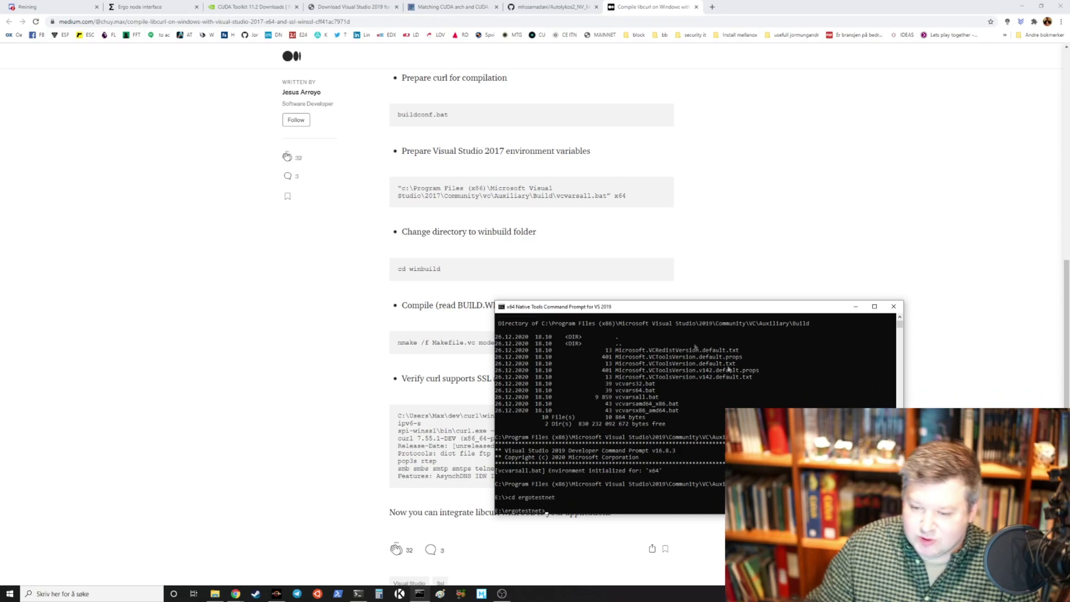
- Reread the miner README's Windows 64-bit install steps covering libcurl, OpenSSL 1.0.2 and the buildwin.cmd variables
left_click(292, 255)
left_click(536, 6)
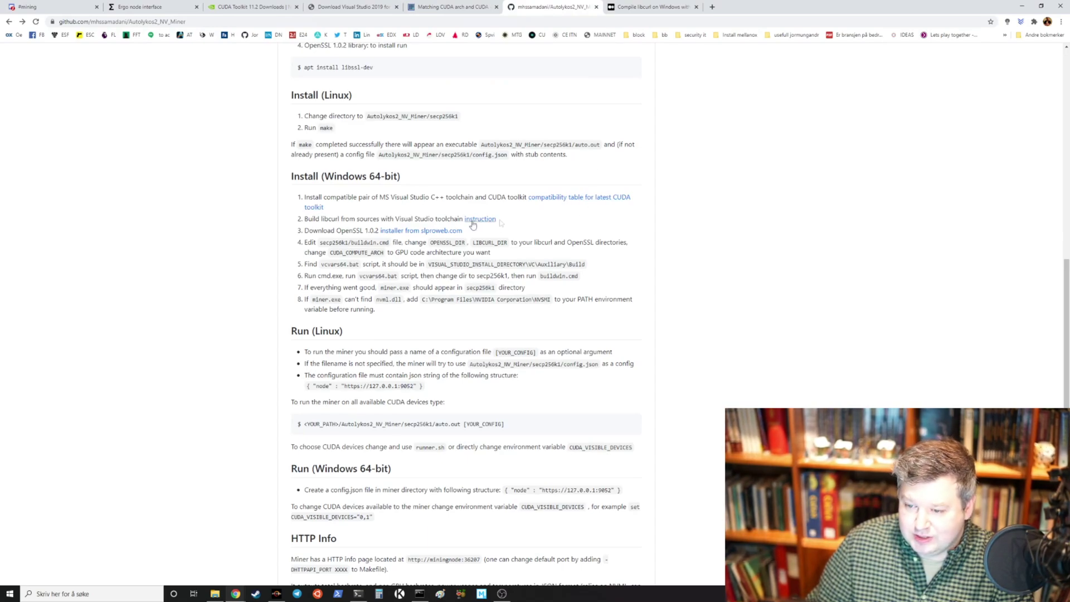
scroll(218, 229, "up", 1)
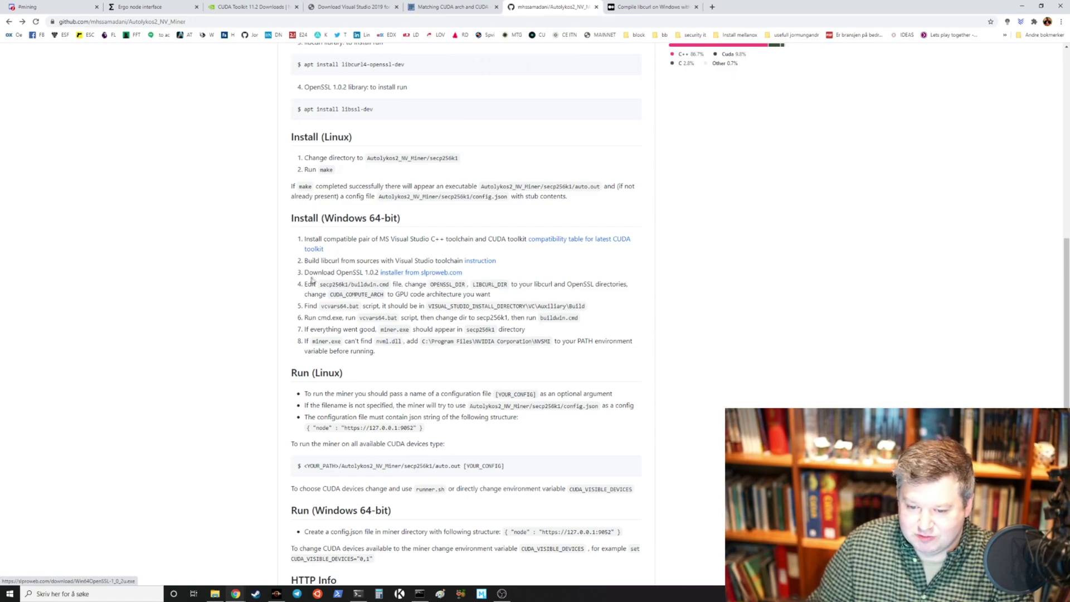
scroll(320, 274, "down", 1)
scroll(320, 274, "down", 1)
left_click_drag(432, 200, 466, 205)
left_click(456, 204)
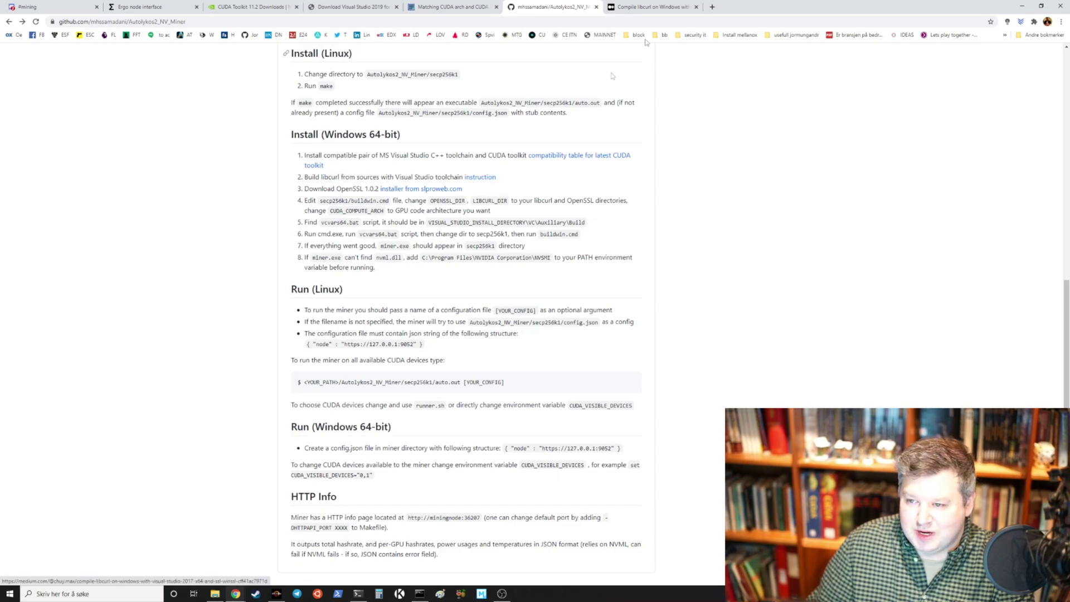
- Return to the libcurl compilation guide and examine its winbuild and nmake compile steps
key("ctrl+Tab")
scroll(578, 193, "down", 1)
scroll(512, 228, "up", 1)
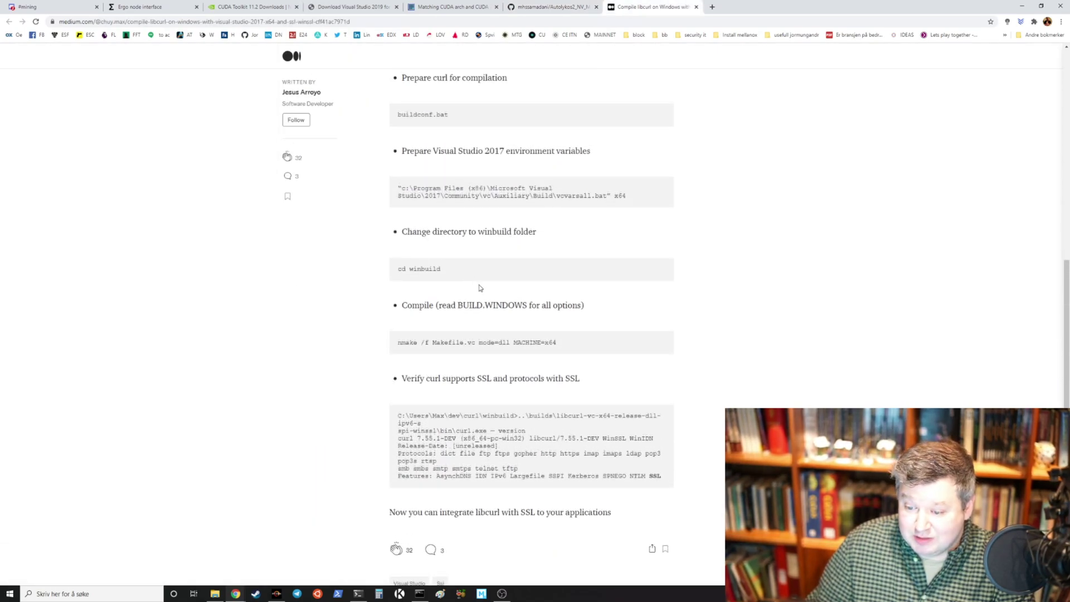
left_click_drag(391, 365, 420, 343)
left_click(640, 352)
left_click_drag(583, 379, 507, 380)
left_click(542, 330)
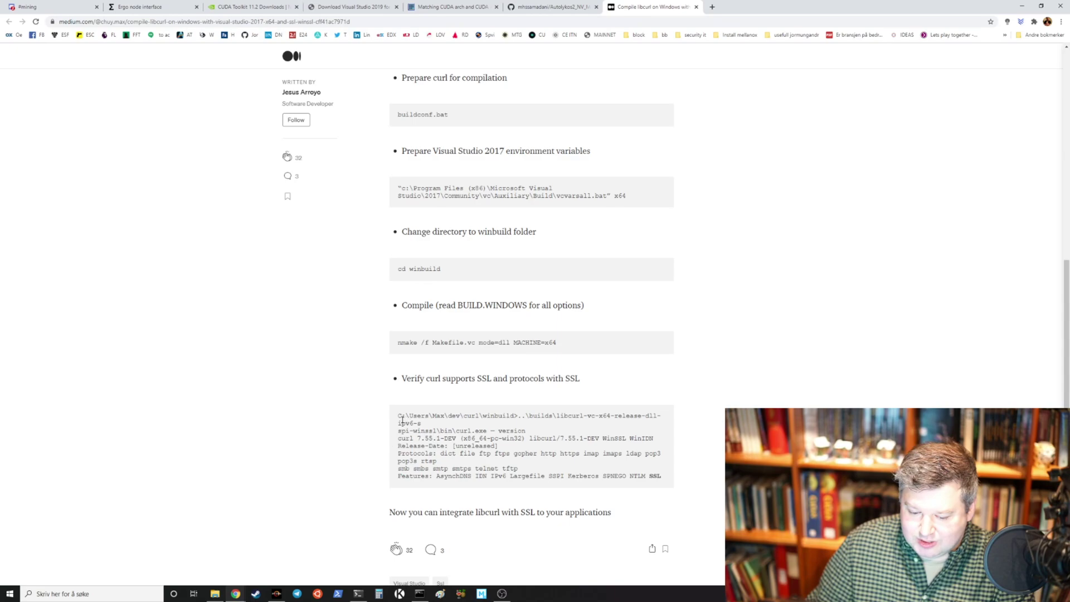
- Open the winbuild folder inside src\curl-7.74.0 on drive D in File Explorer
left_click(214, 594)
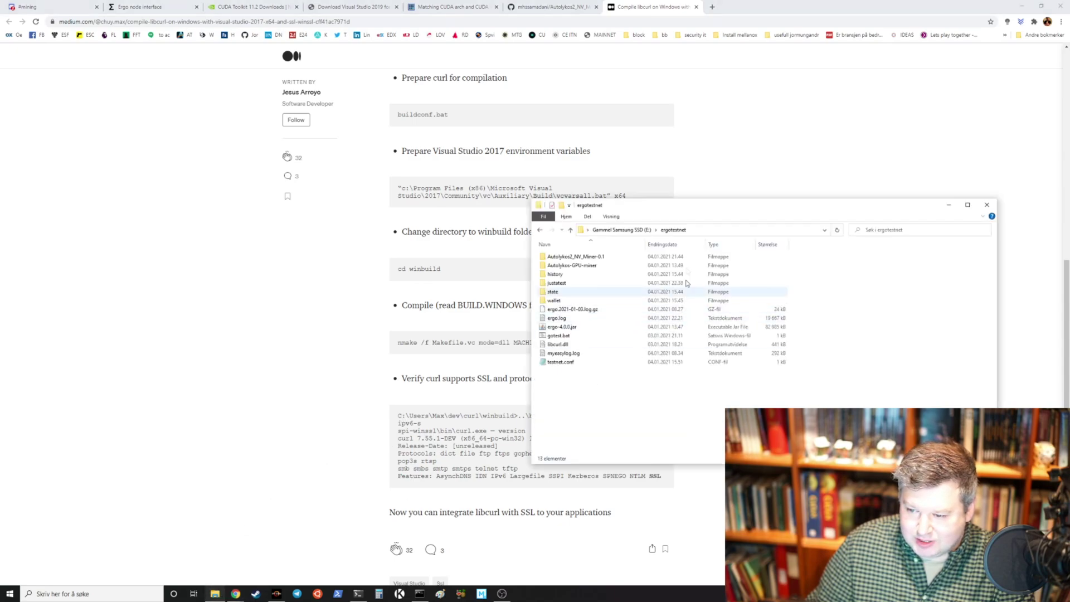
left_click(618, 231)
left_click(588, 230)
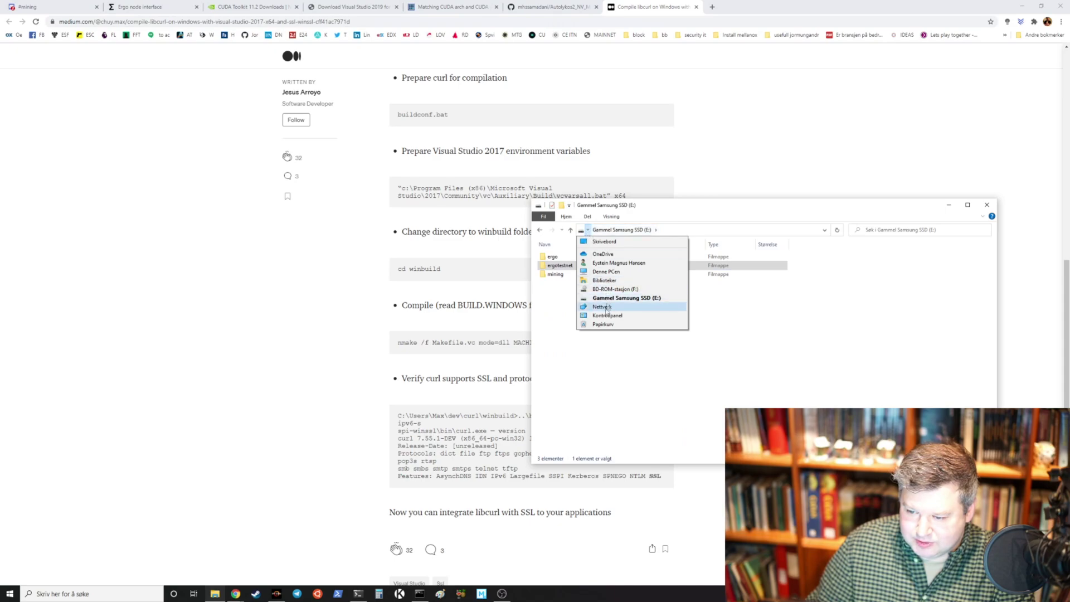
left_click(606, 272)
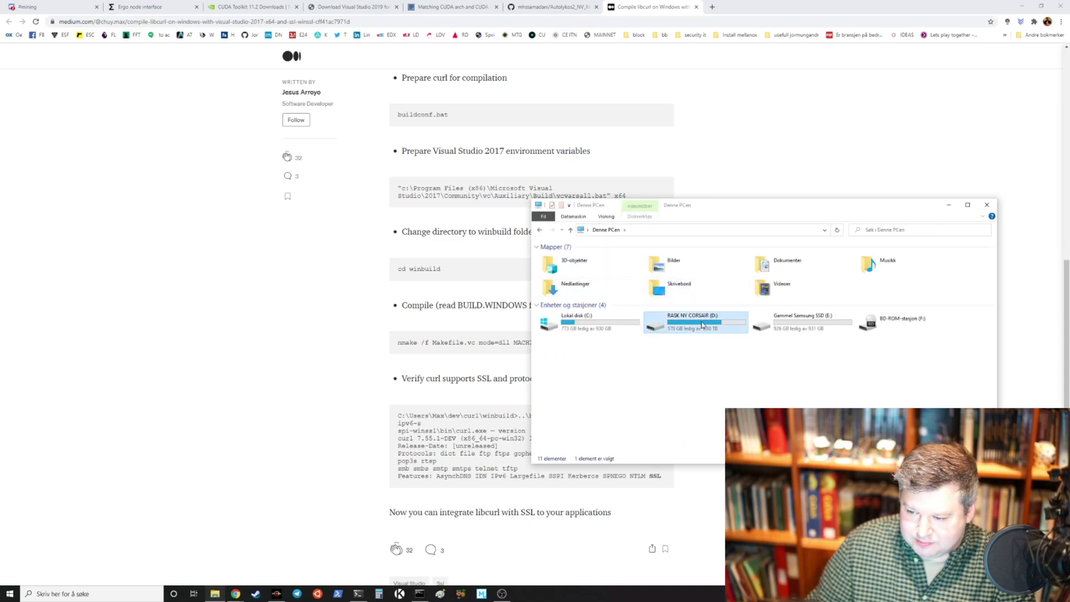
double_click(702, 325)
double_click(580, 275)
double_click(582, 257)
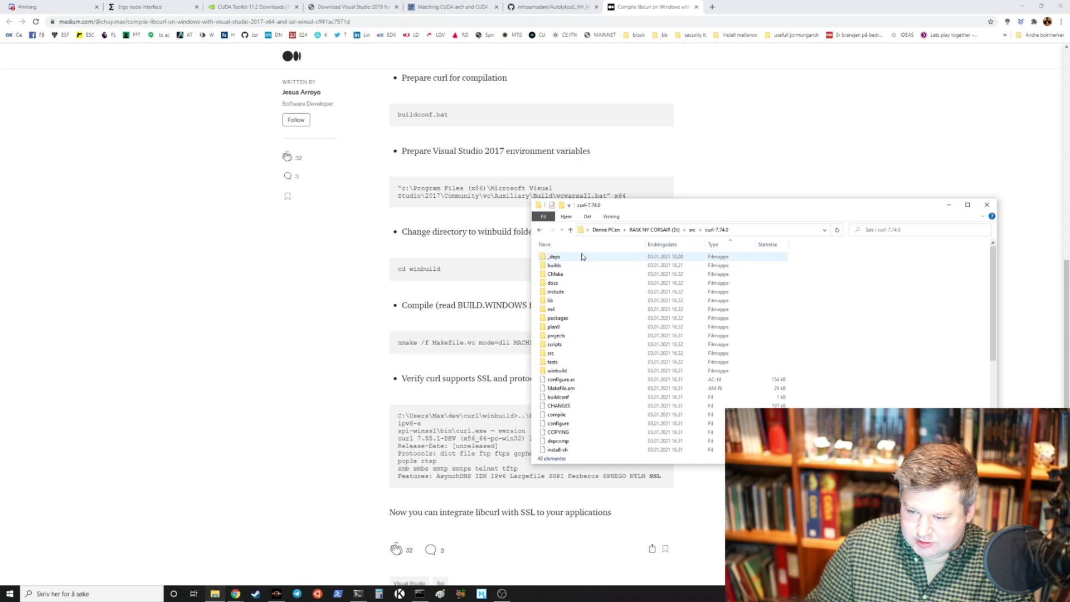
double_click(560, 370)
- Examine the nmake build options, including WITH_SSL, in the winbuild README.md, and close the file and its folder window
double_click(561, 317)
scroll(319, 301, "down", 10)
scroll(318, 300, "down", 9)
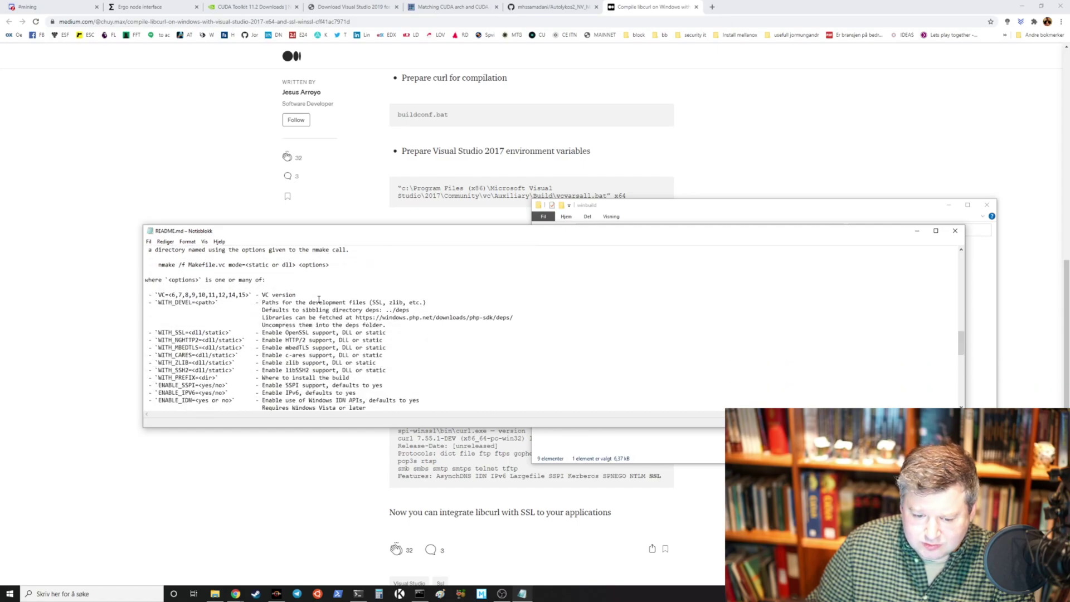
mouse_move(202, 332)
left_mouse_down()
mouse_move(189, 333)
mouse_move(221, 333)
left_mouse_up()
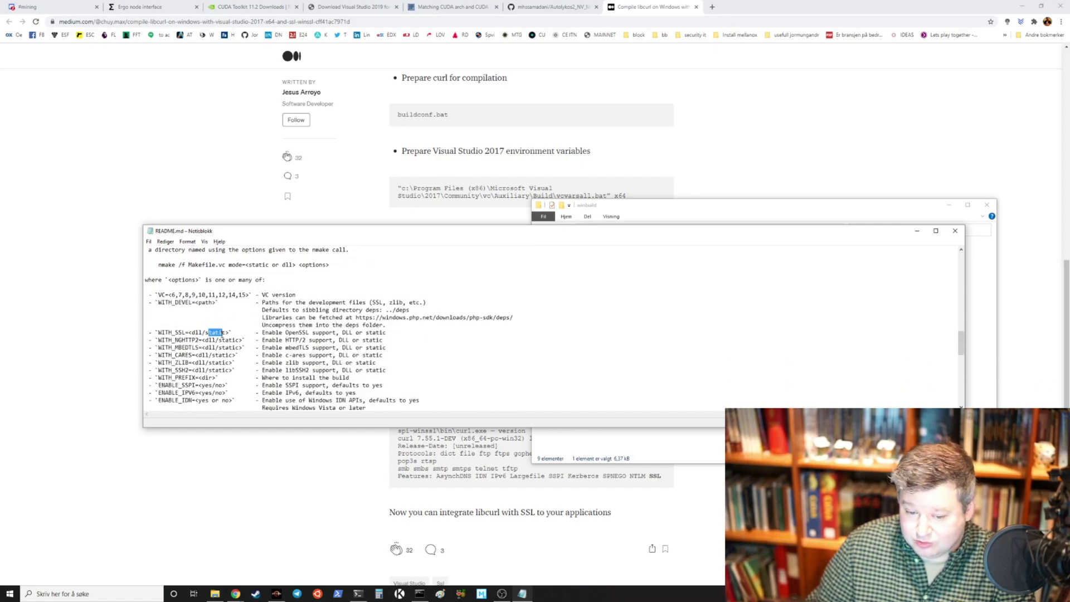
left_click(955, 230)
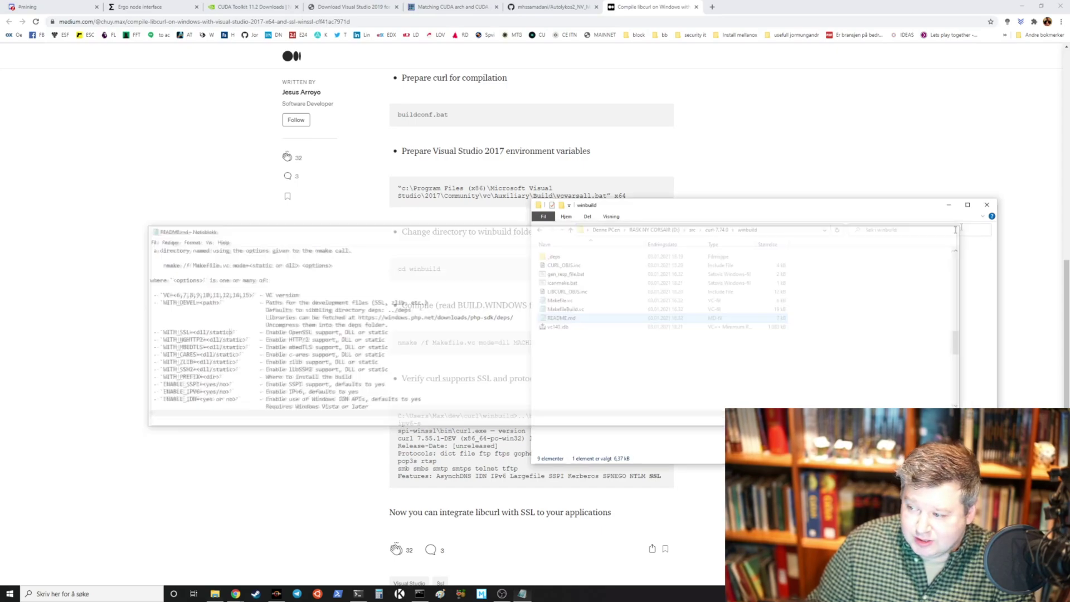
left_click(995, 208)
- Return to the miner's GitHub repository and review its Windows 64-bit install steps and the file and release listings
left_click_drag(661, 477, 646, 477)
left_click(565, 466)
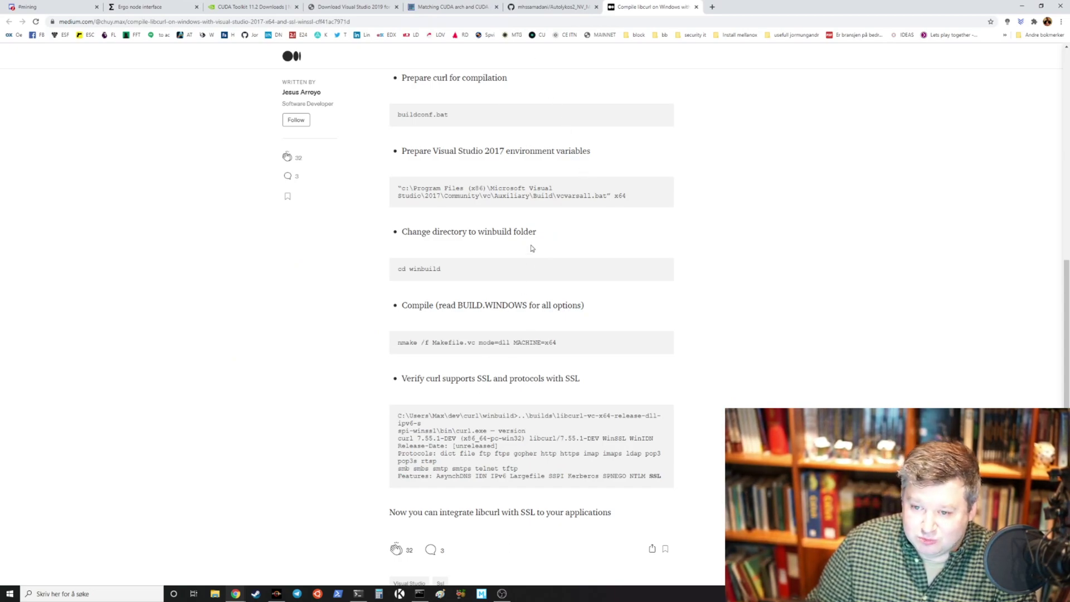
key("ctrl+shift+Tab")
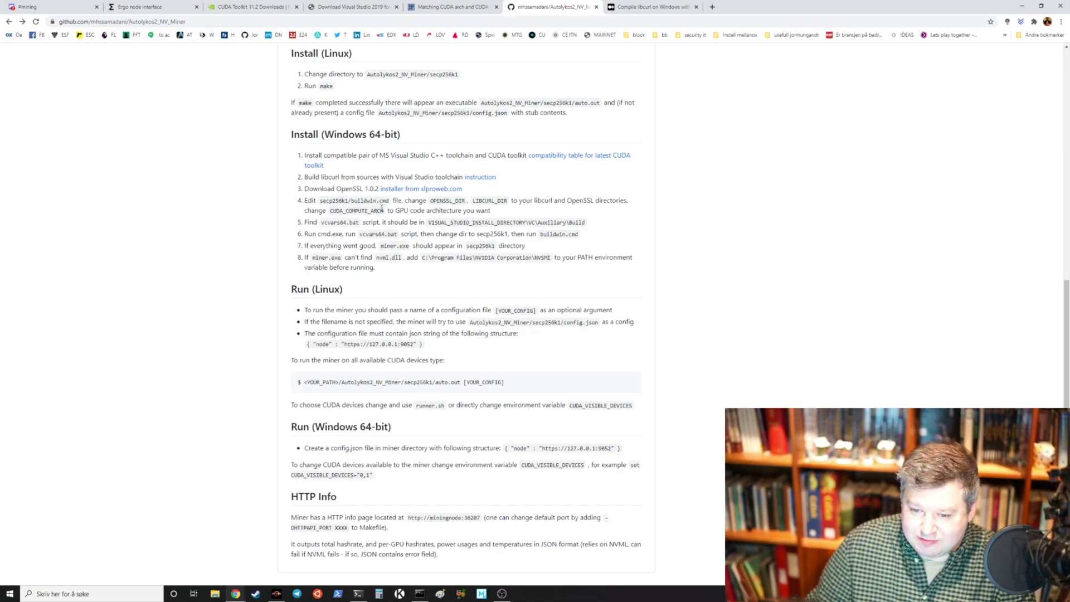
scroll(384, 209, "up", 8)
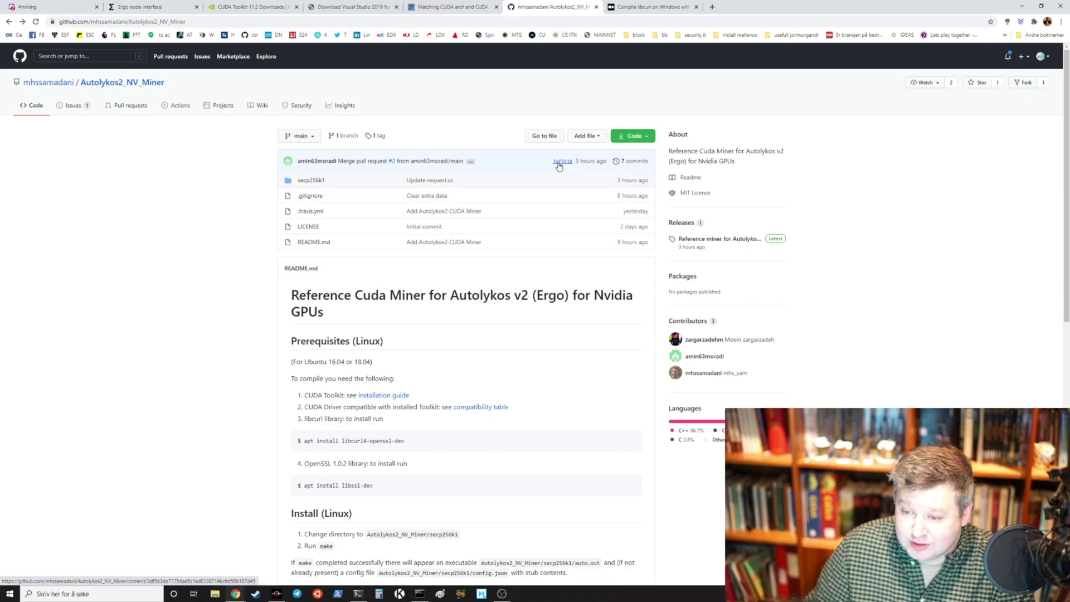
scroll(686, 223, "down", 2)
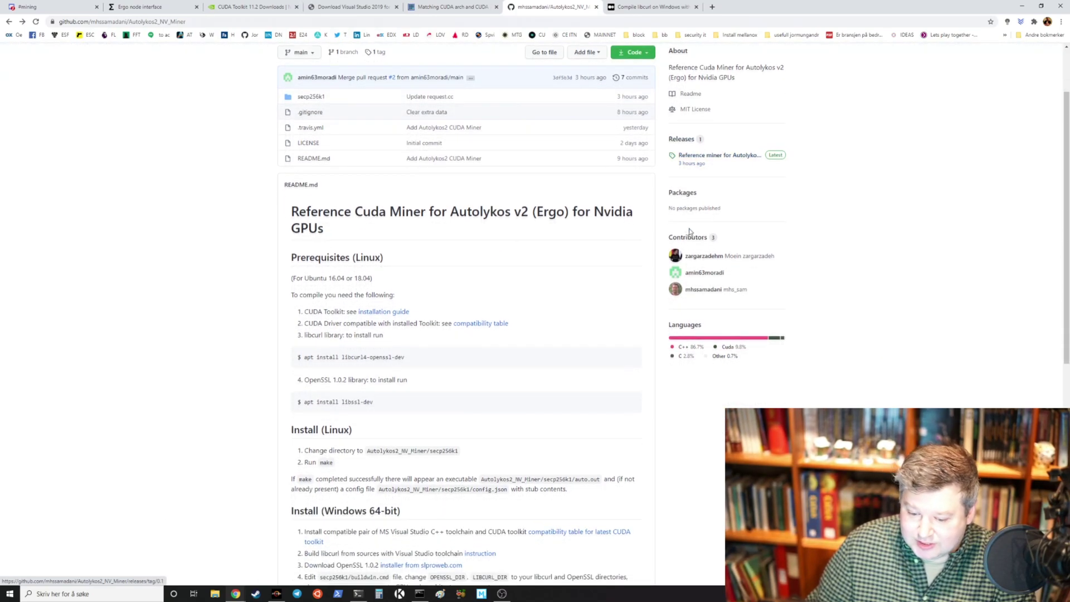
left_click(215, 594)
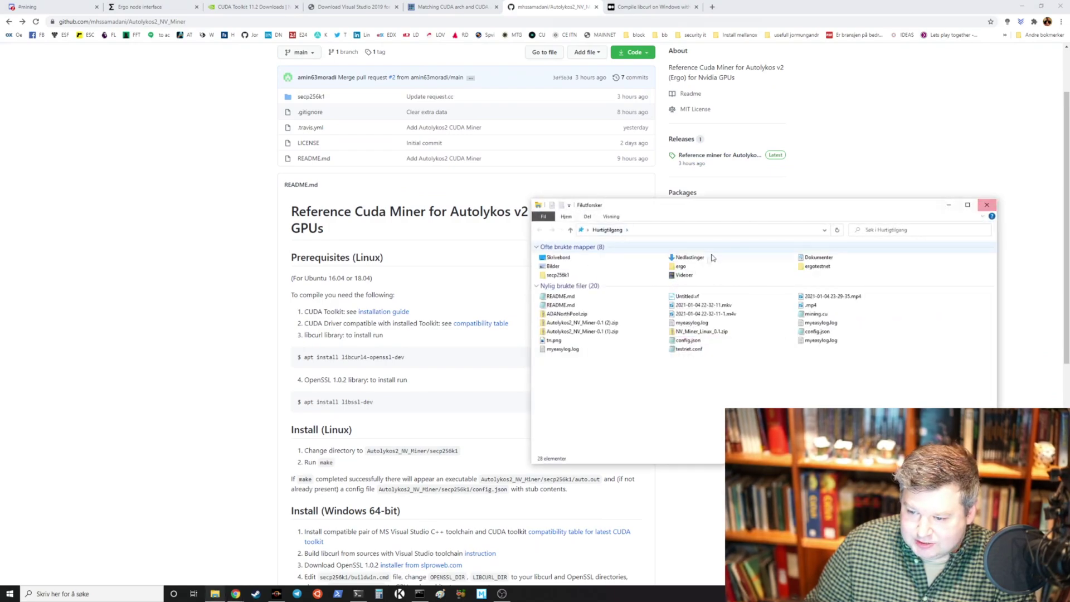
left_click(987, 205)
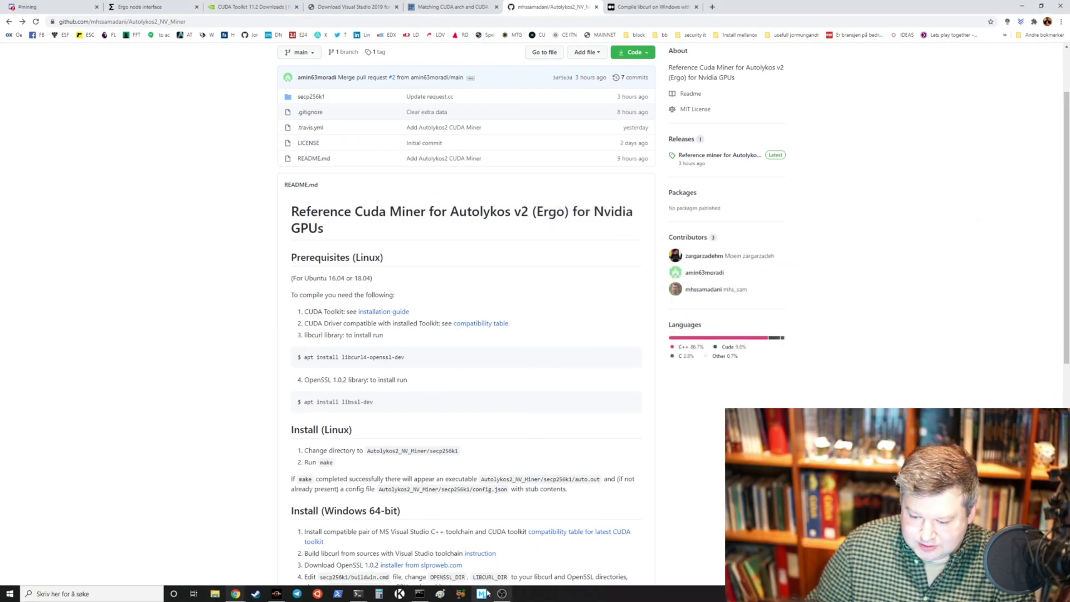
- Change the command prompt's directory to Autolykos2_NV_Miner-0.1 and on into its secp256k1 folder
left_click(425, 594)
left_click(681, 397)
type("cd A")
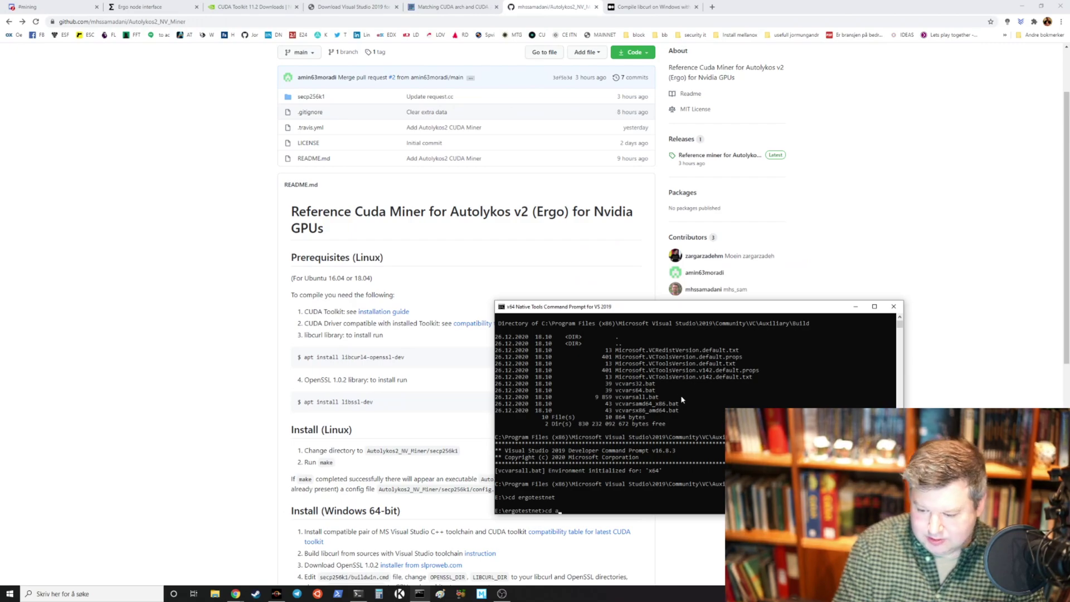
key("Tab")
key("Return")
type("d")
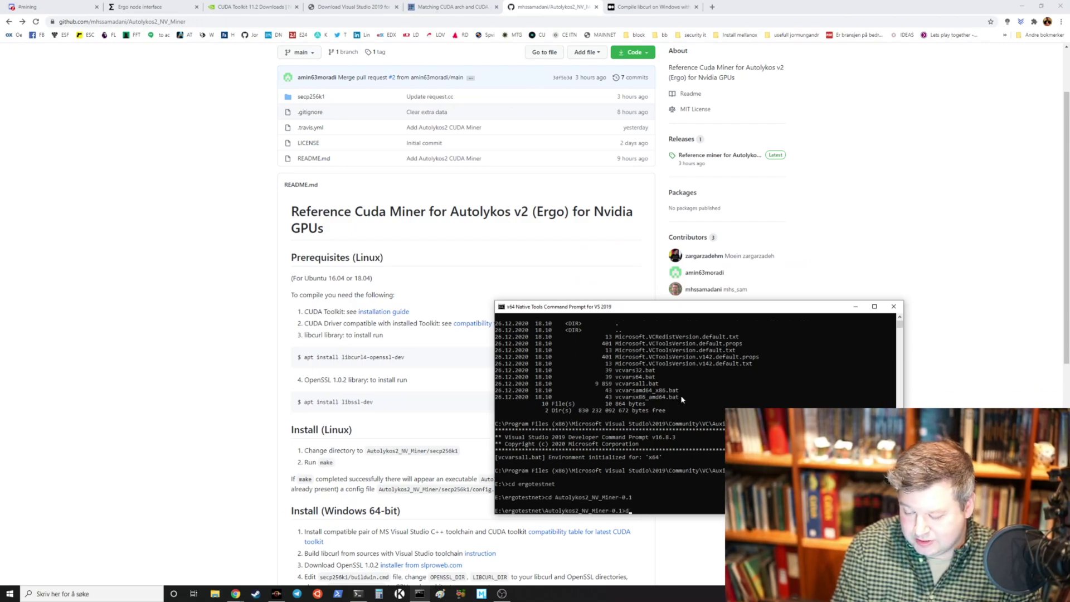
type("d s")
key("Tab")
key("Return")
- List the secp256k1 folder's files and open winbuild.cmd in Notepad from the command prompt
type("dir")
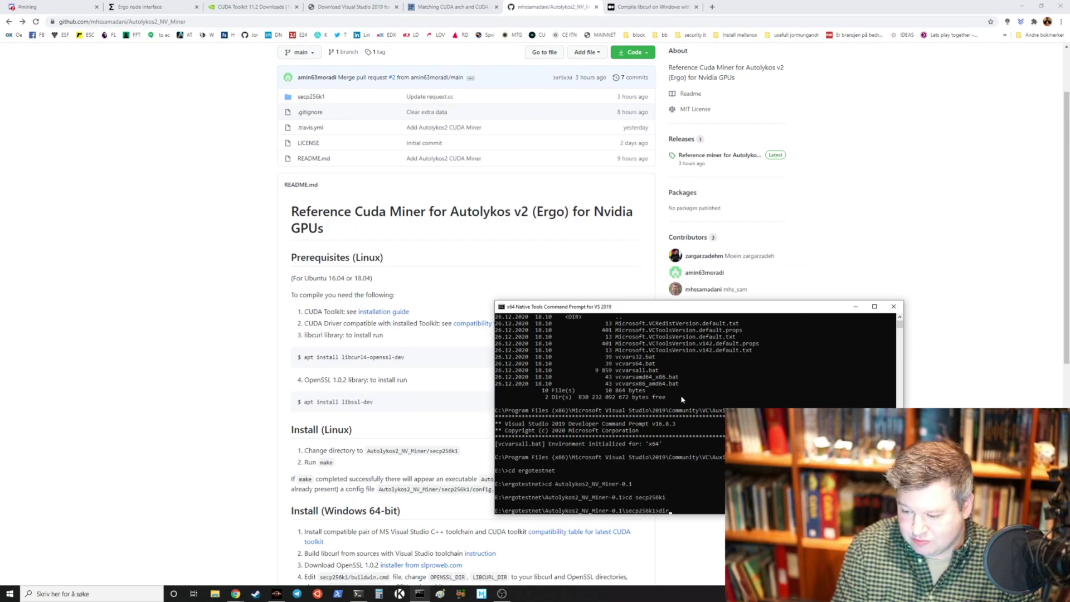
key("Return")
type("notepad win")
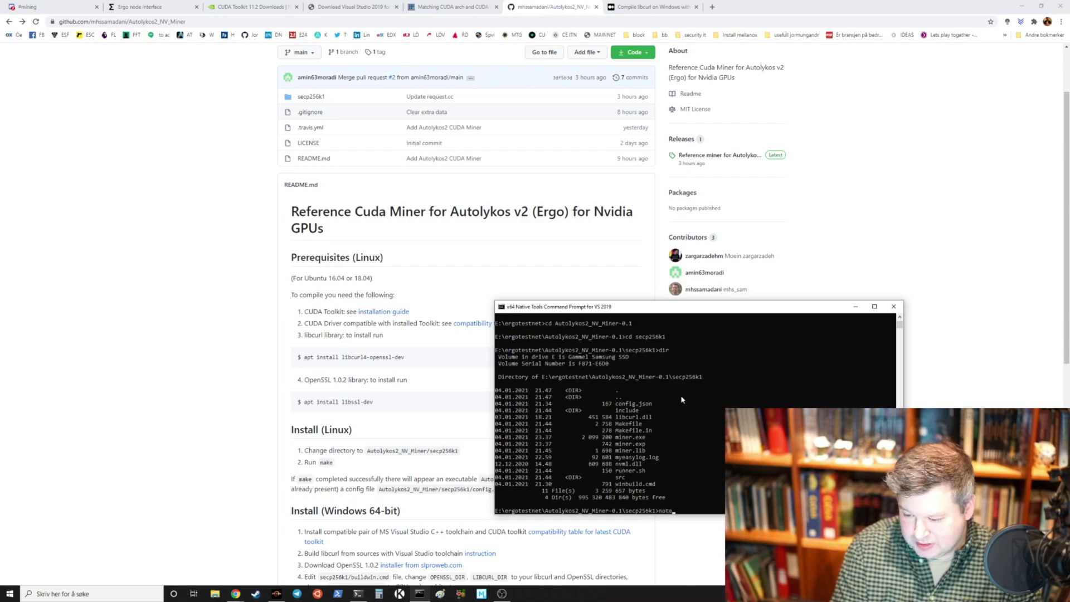
key("Tab")
key("Return")
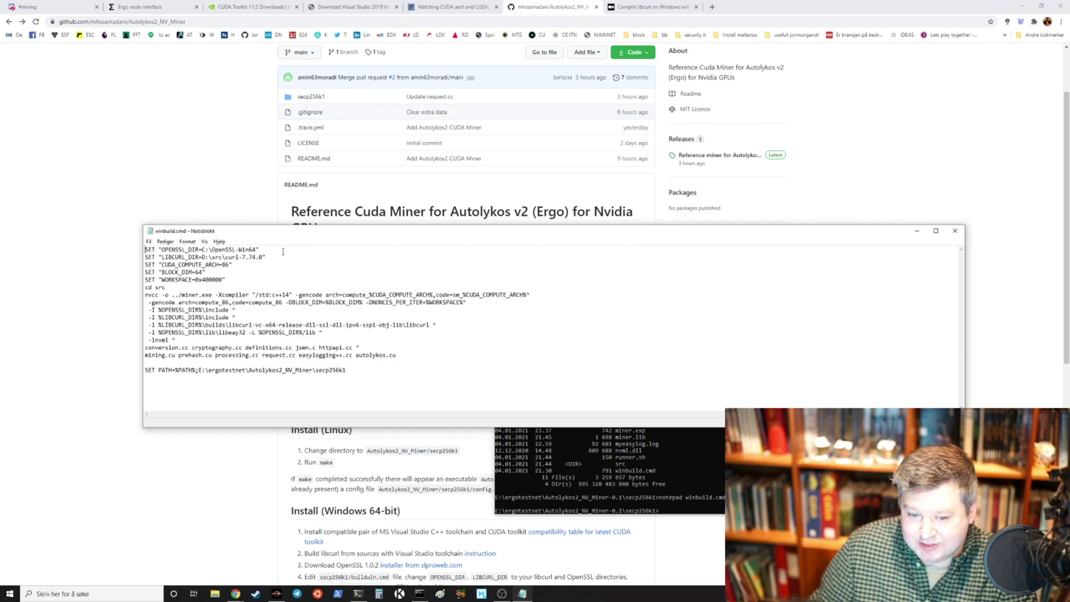
left_click(367, 369)
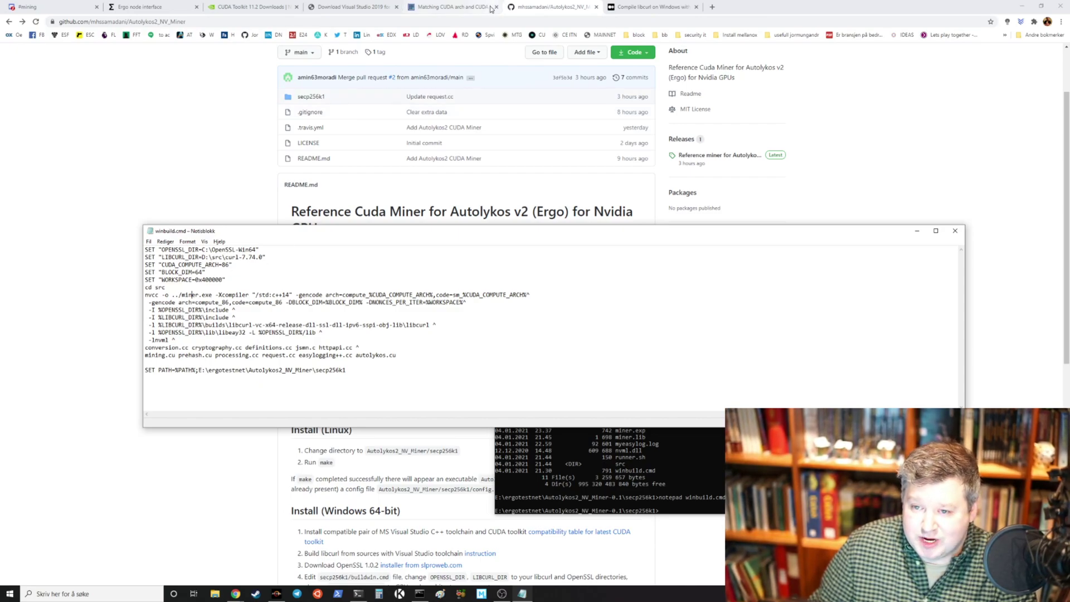
- Look up the Ampere compute capabilities in the CUDA architecture matching article's table
left_click(459, 8)
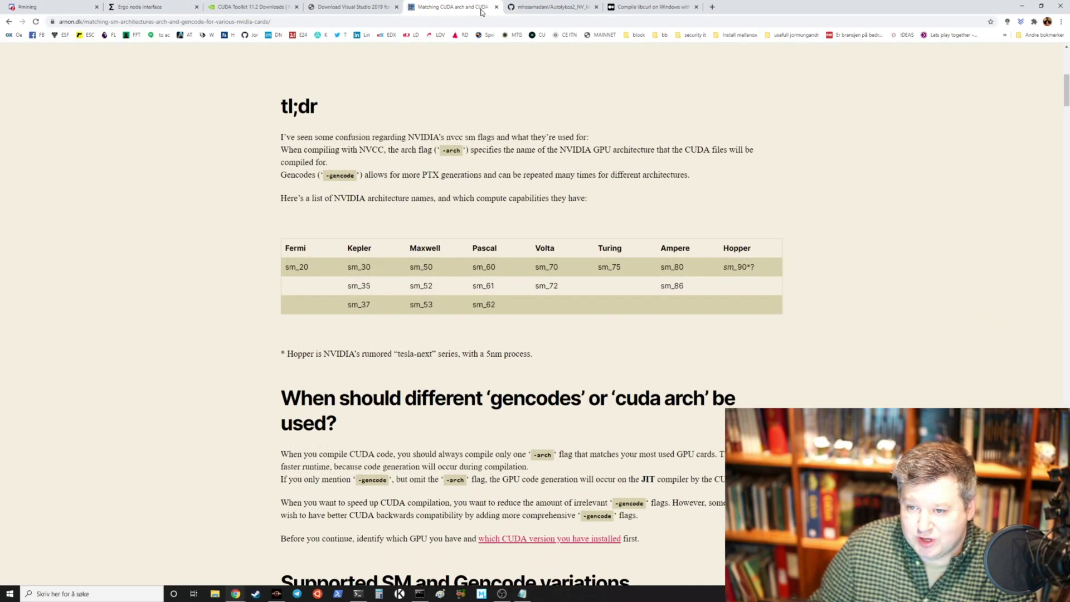
mouse_move(693, 249)
left_mouse_down()
mouse_move(656, 250)
mouse_move(691, 249)
left_mouse_up()
left_click(656, 251)
left_click_drag(660, 285, 681, 288)
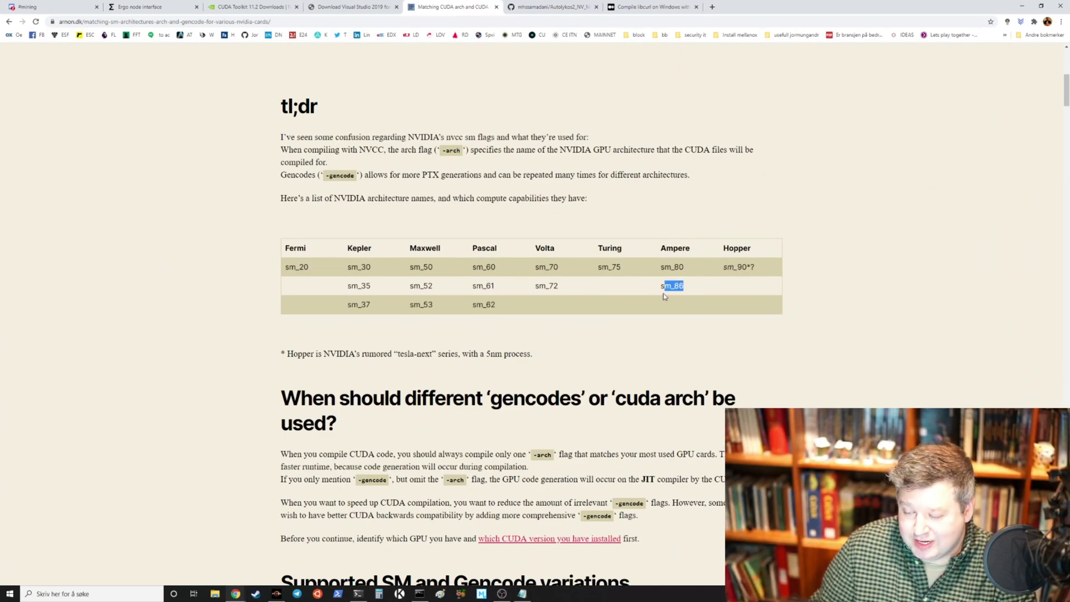
left_click(693, 296)
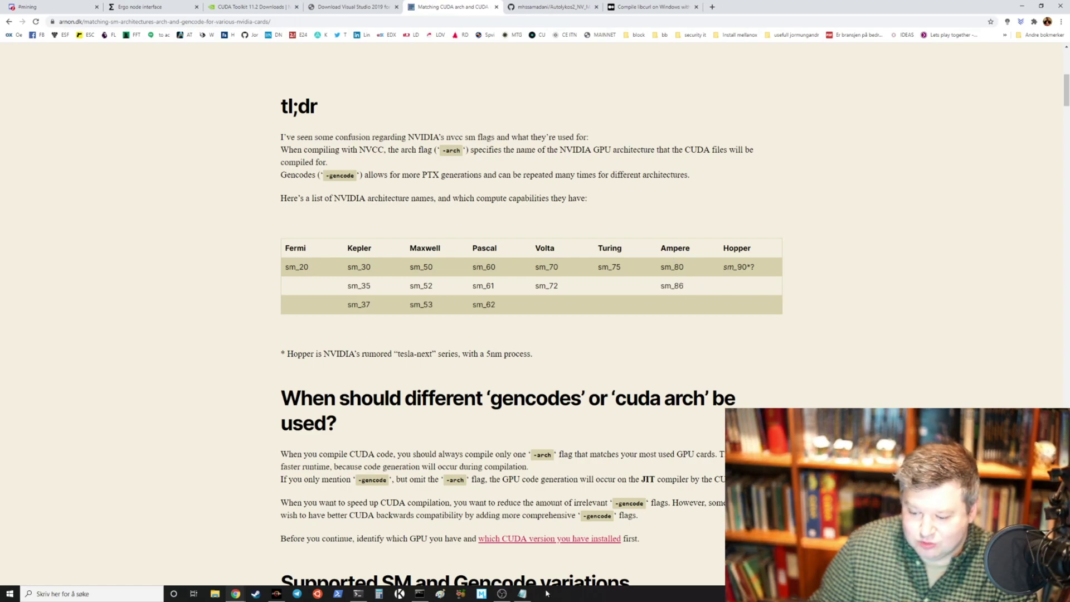
- Return to winbuild.cmd and examine its libcurl library path and the SET PATH line
left_click(524, 594)
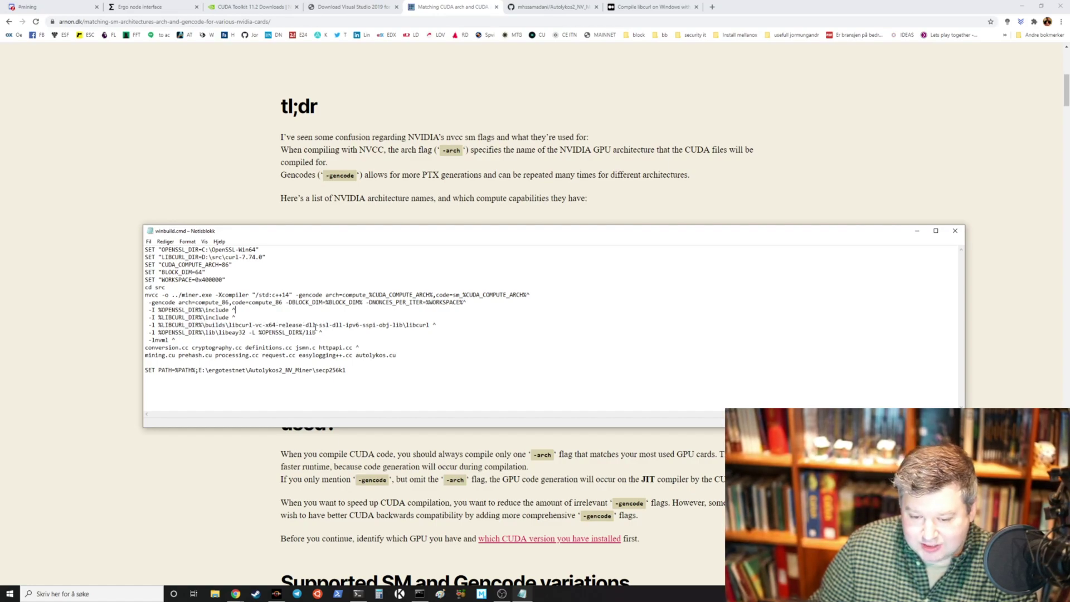
left_click_drag(430, 325, 406, 325)
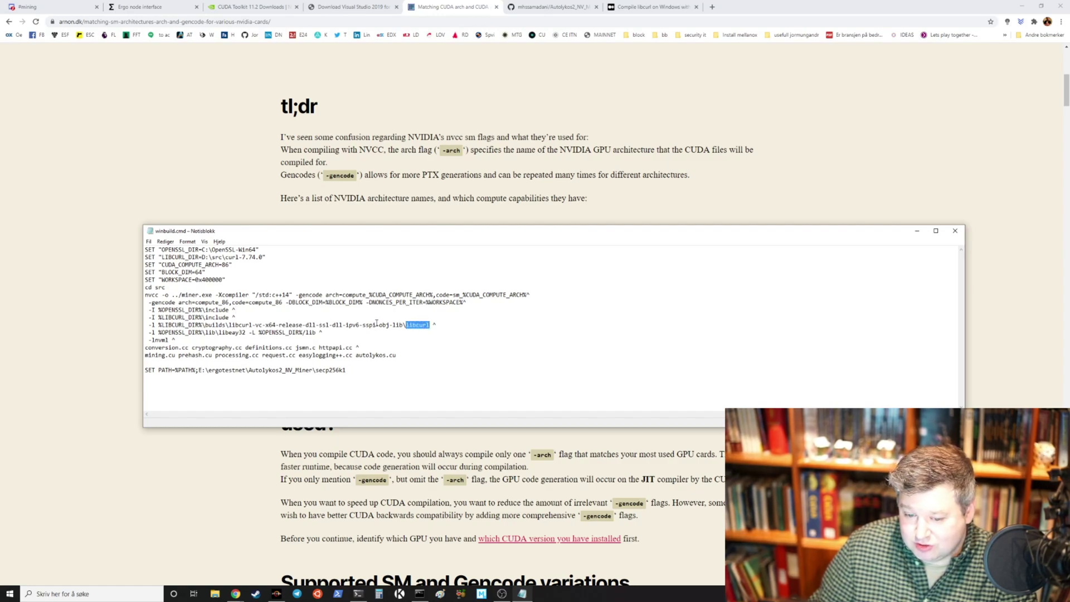
key("Up")
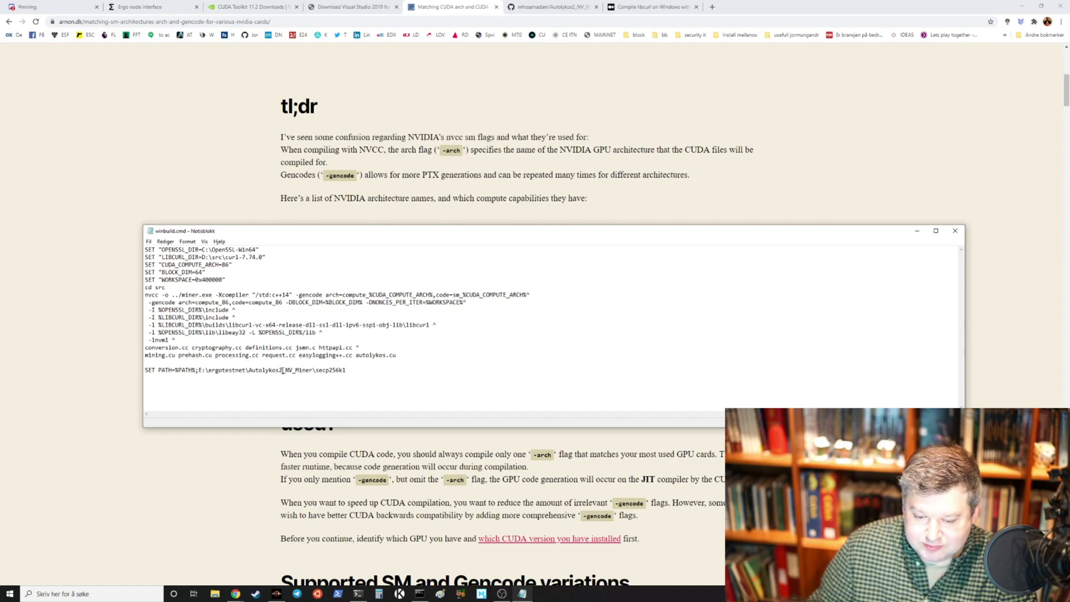
left_click(352, 363)
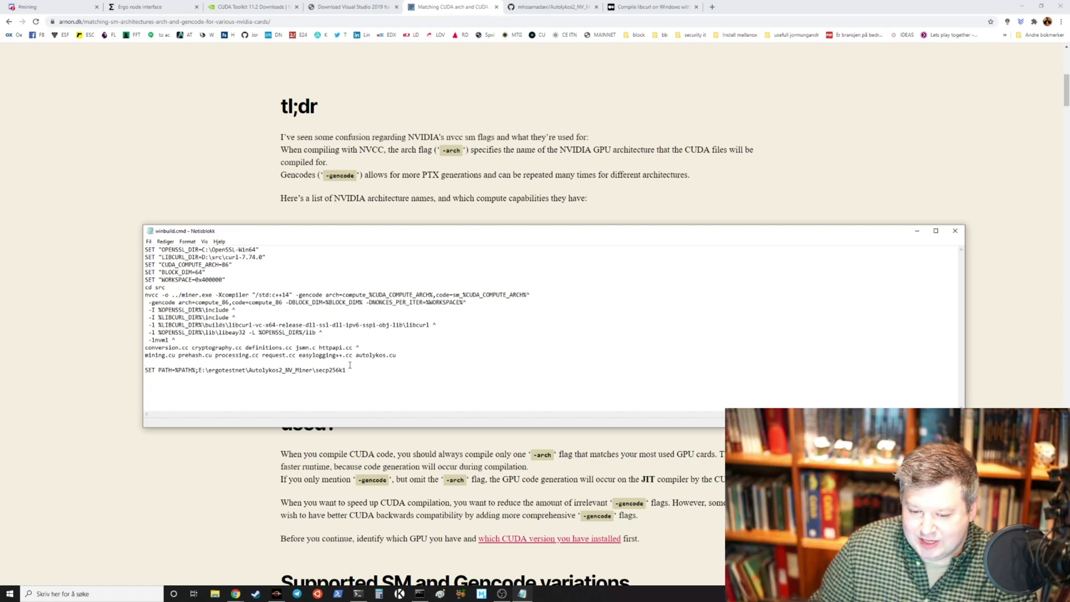
- Open the folder E:\ergotestnet\Autolykos2_NV_Miner-0.1\secp256k1 in File Explorer
left_click(215, 594)
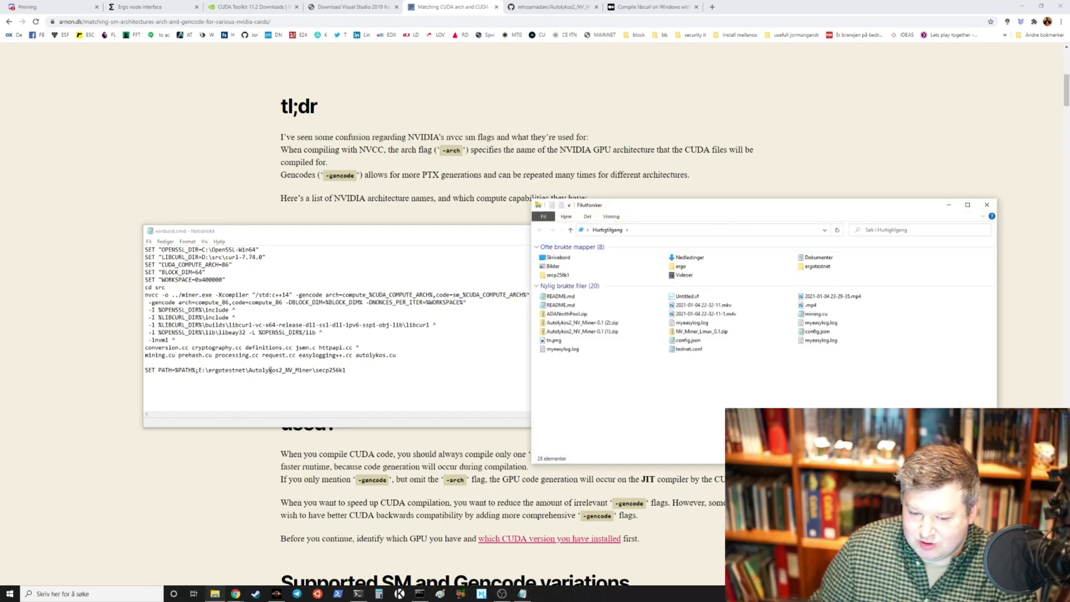
left_click(588, 231)
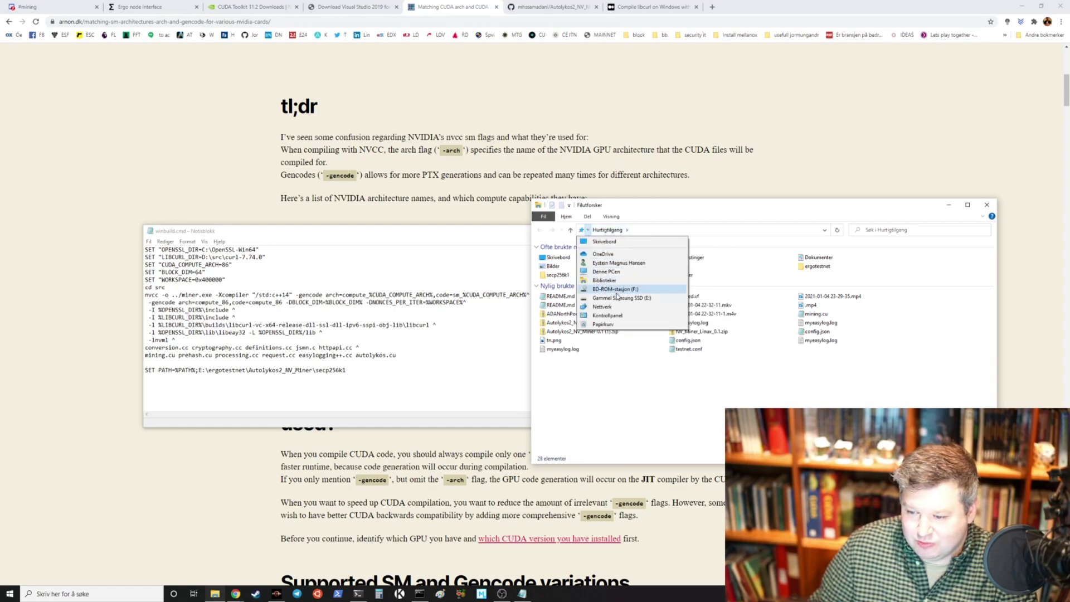
left_click(613, 298)
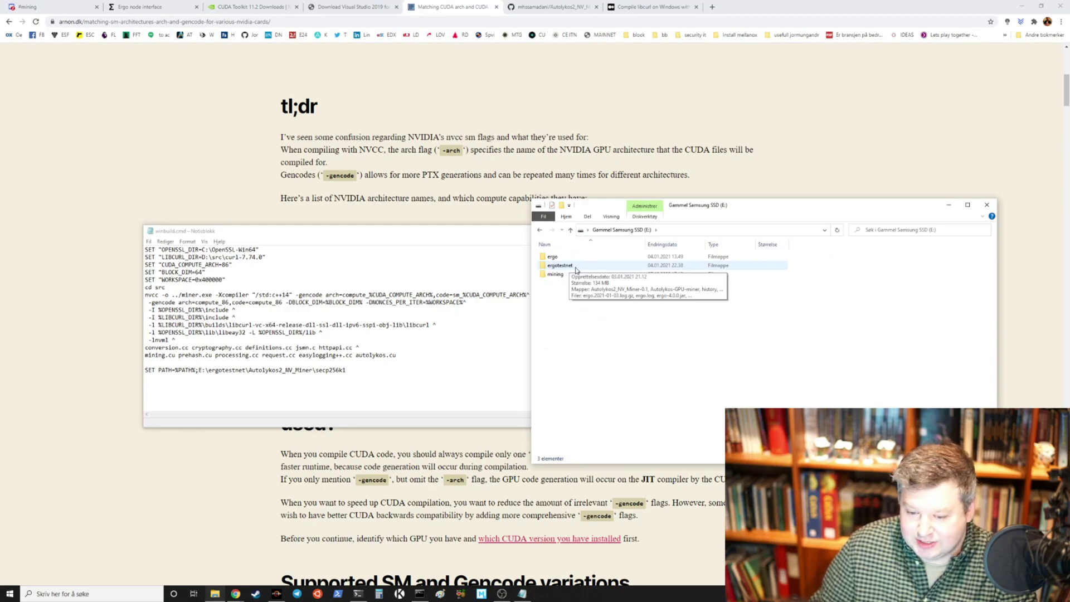
double_click(574, 271)
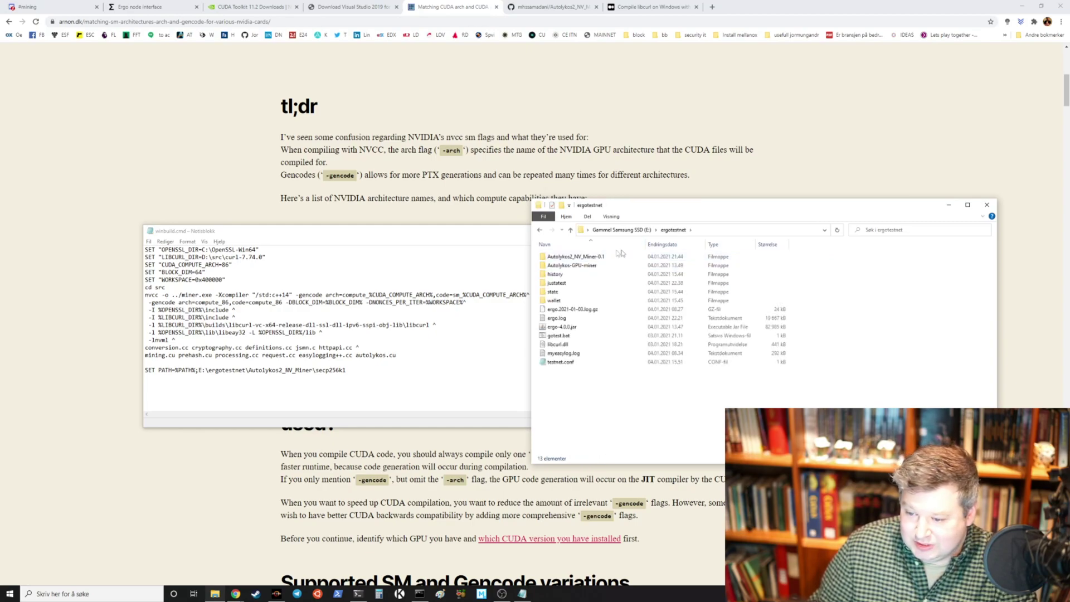
double_click(586, 258)
double_click(566, 258)
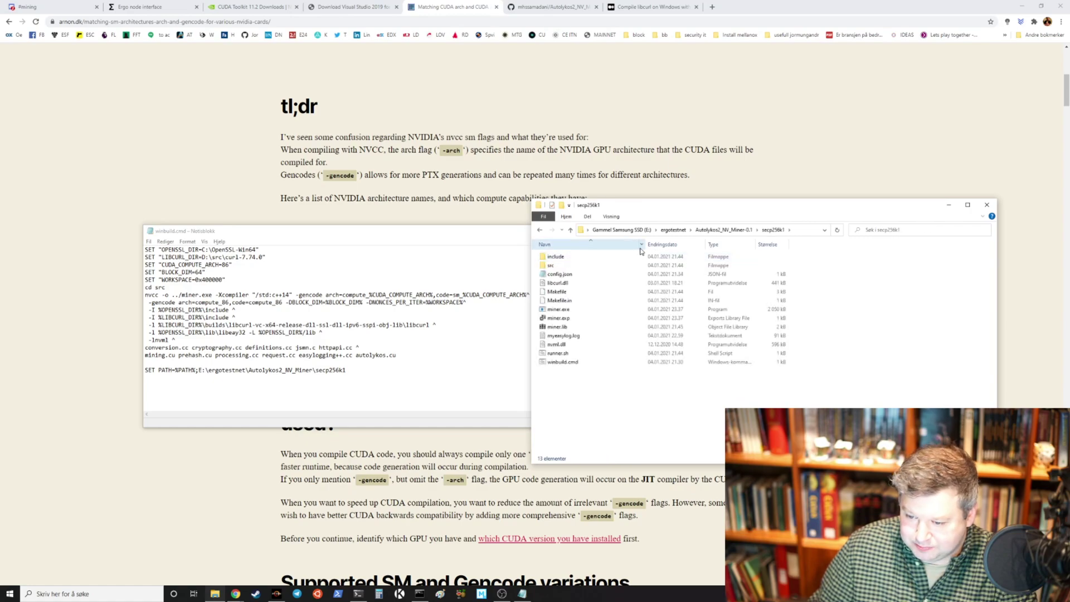
- Locate nvml.dll and libcurl.dll among the files in the secp256k1 folder
left_click(556, 344)
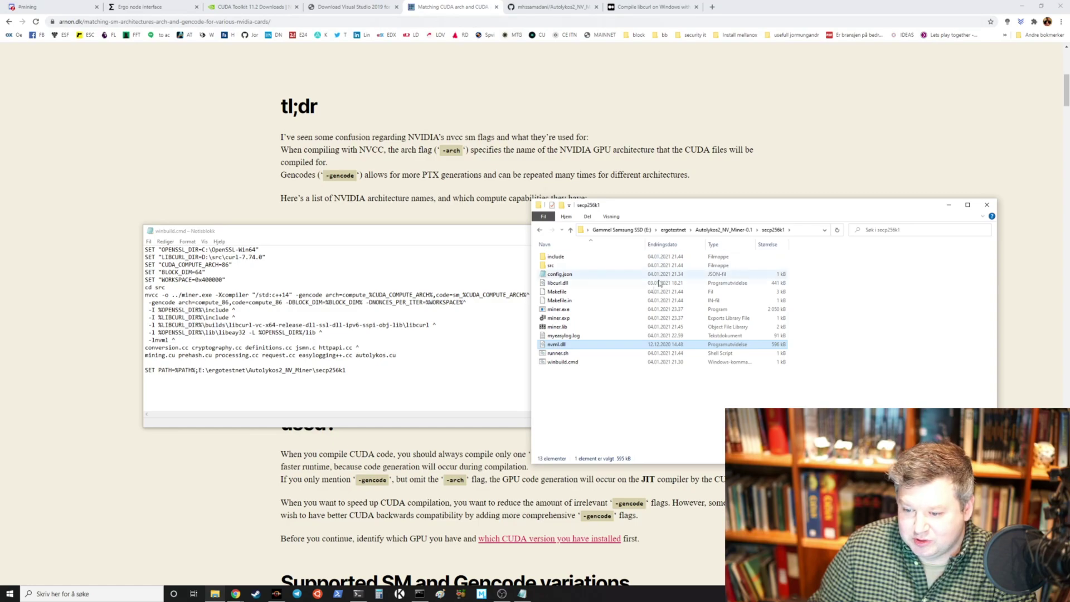
left_click(568, 284)
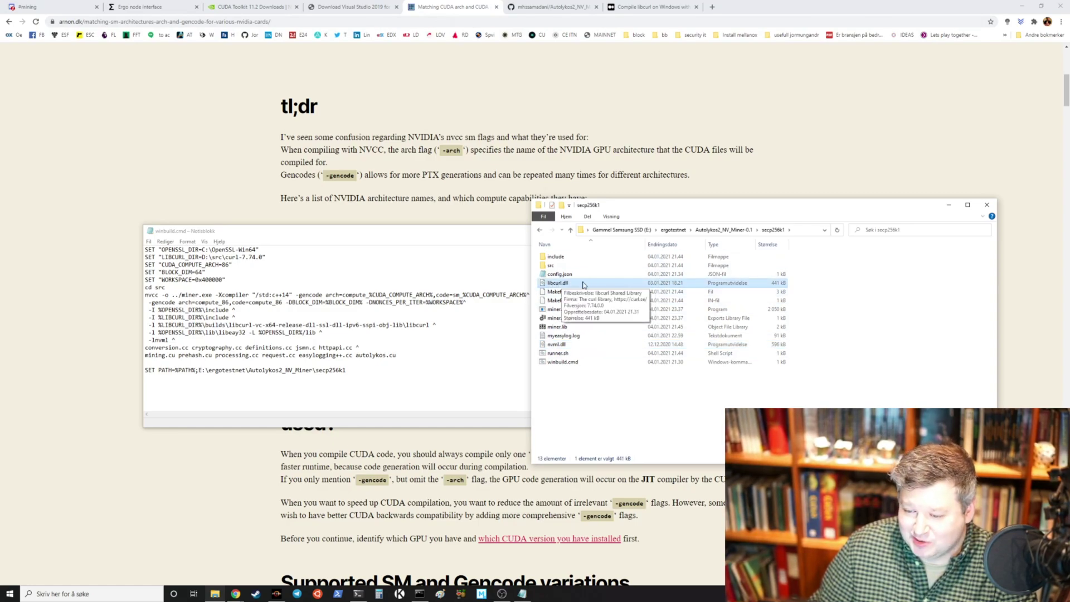
mouse_move(566, 285)
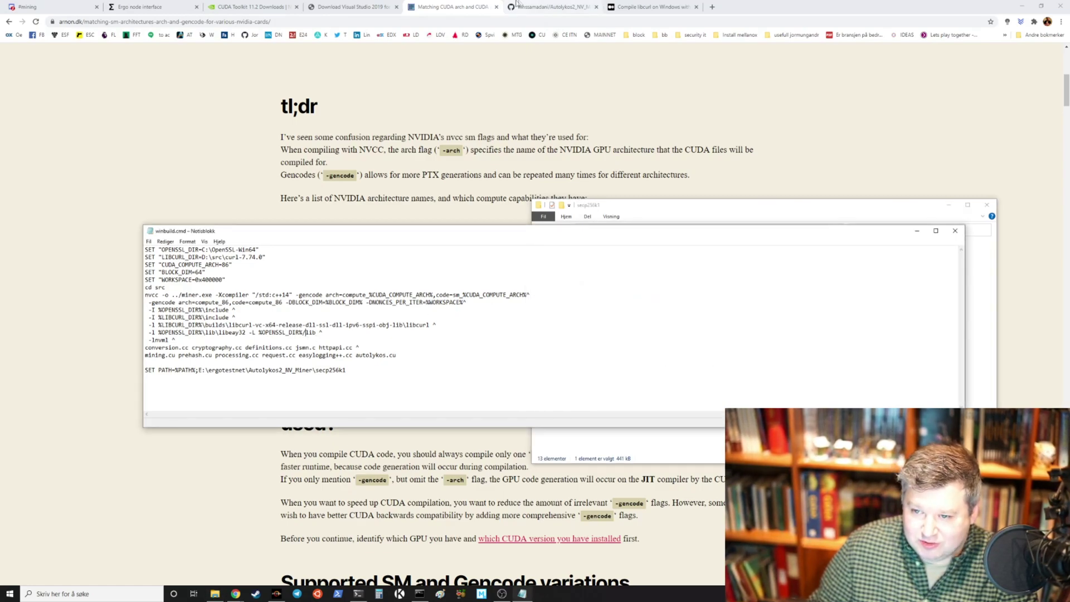
- Return to the Autolykos2_NV_Miner GitHub README and read its Install (Windows 64-bit) instructions
left_click(627, 7)
left_click(551, 10)
key("ctrl+Tab")
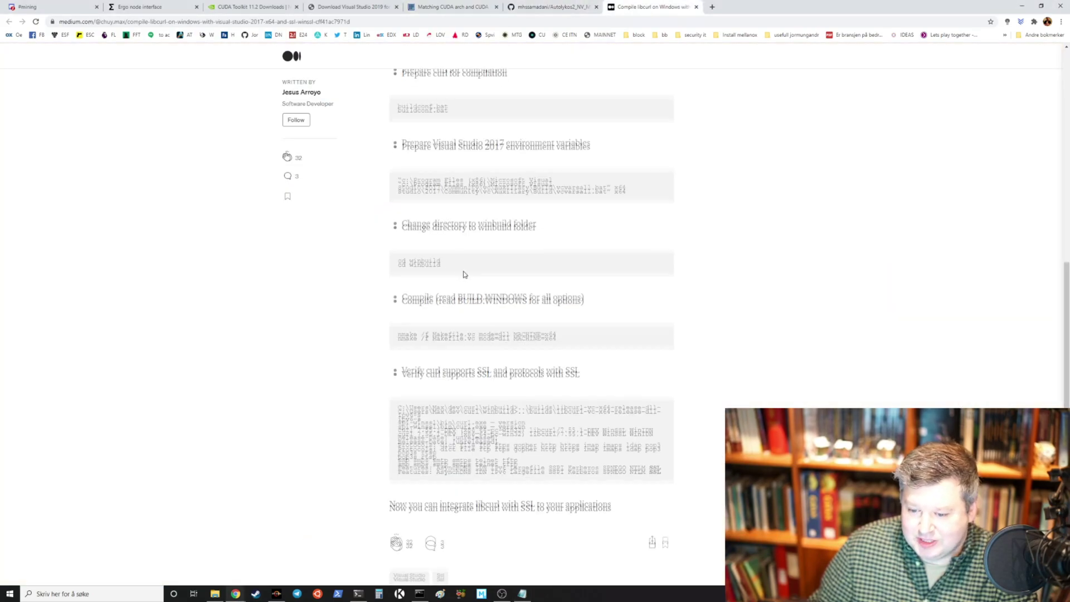
scroll(466, 275, "down", 3)
left_click(547, 7)
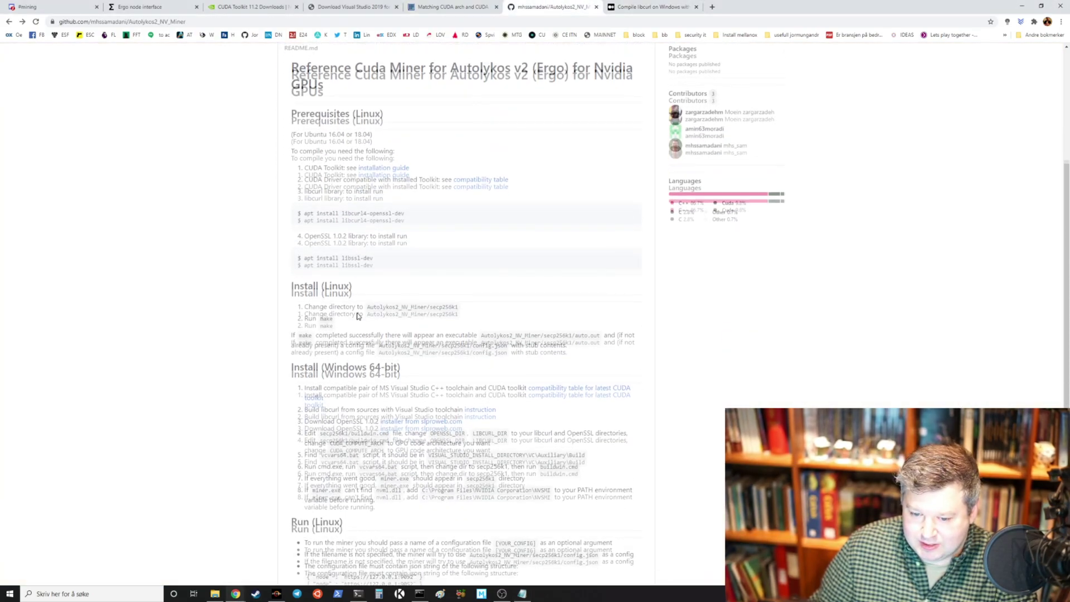
scroll(368, 312, "down", 8)
scroll(368, 312, "up", 1)
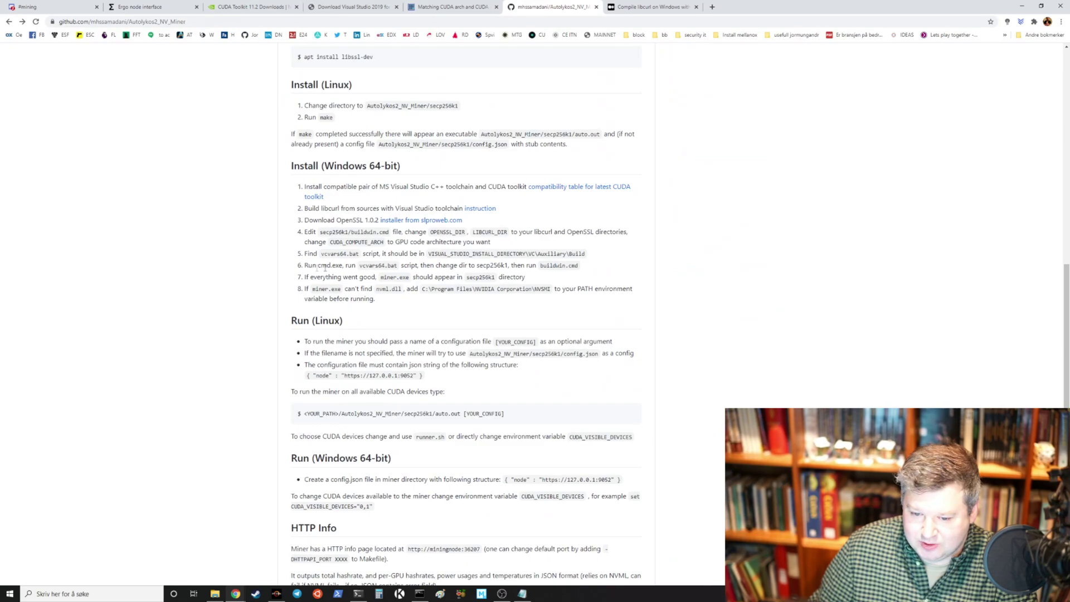
- Switch to the x64 Native Tools Command Prompt, list the secp256k1 folder and run winbuild.cmd to compile the miner
left_click(427, 594)
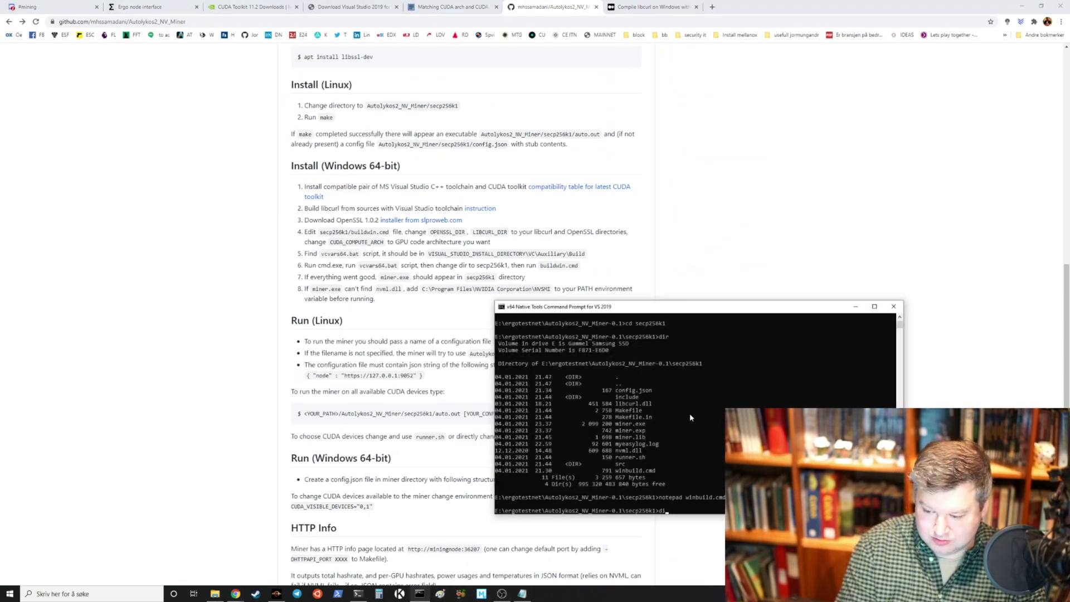
type("dir")
key("Return")
type("winbuild.cmd")
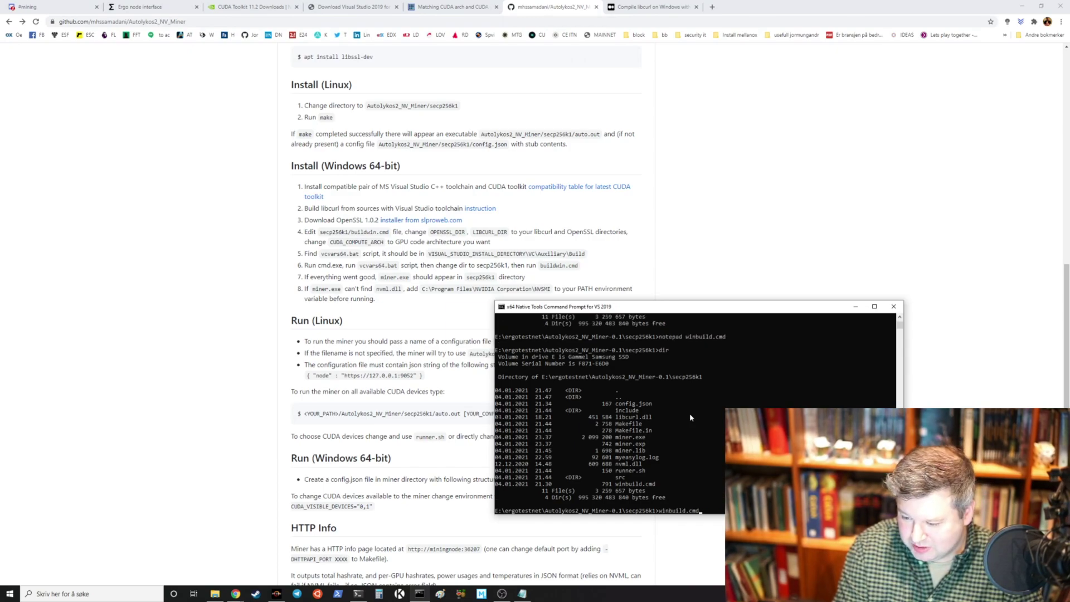
key("Return")
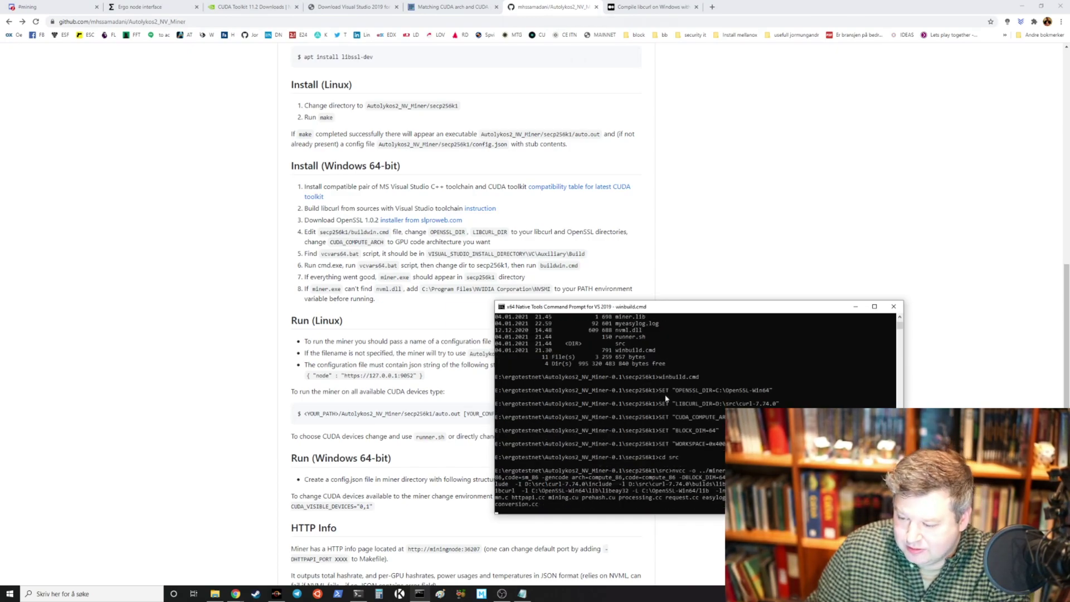
left_click_drag(717, 308, 604, 172)
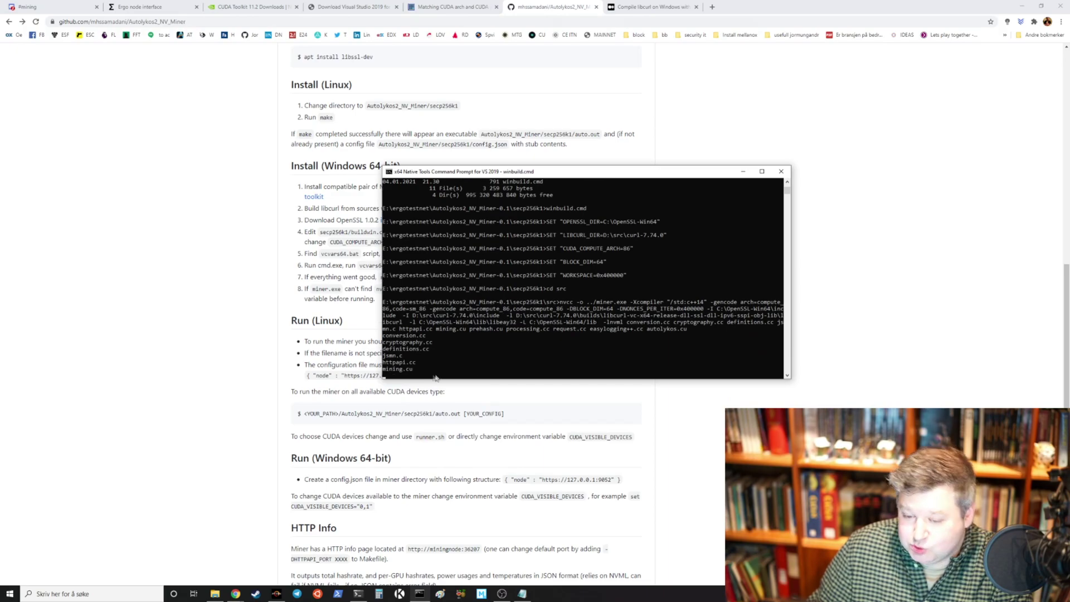
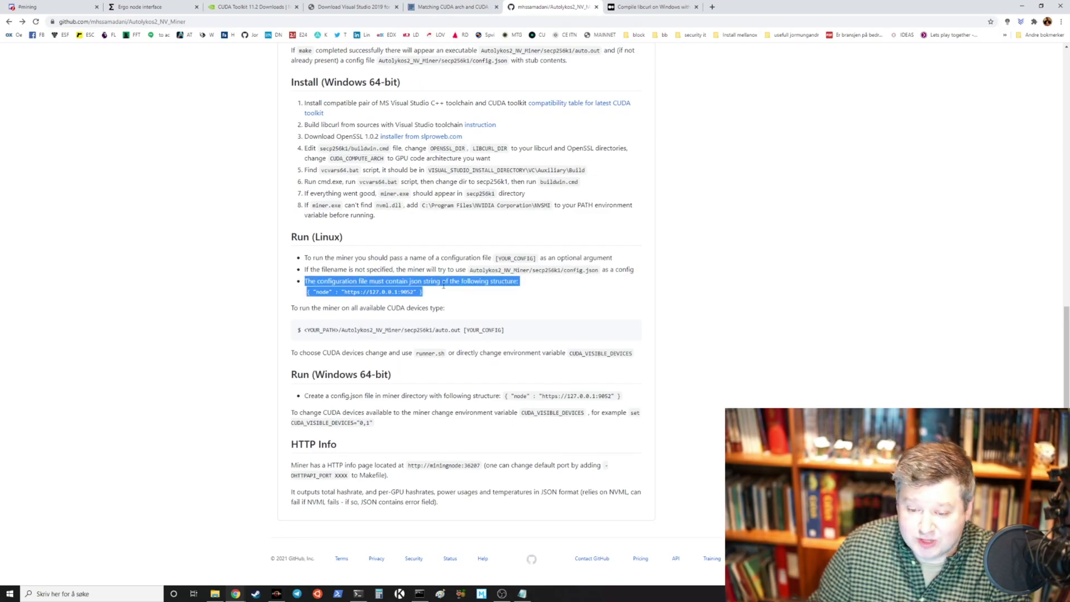
- Check the winbuild.cmd compile progress while reading the node address and port in the README's configuration example
key("alt+Tab")
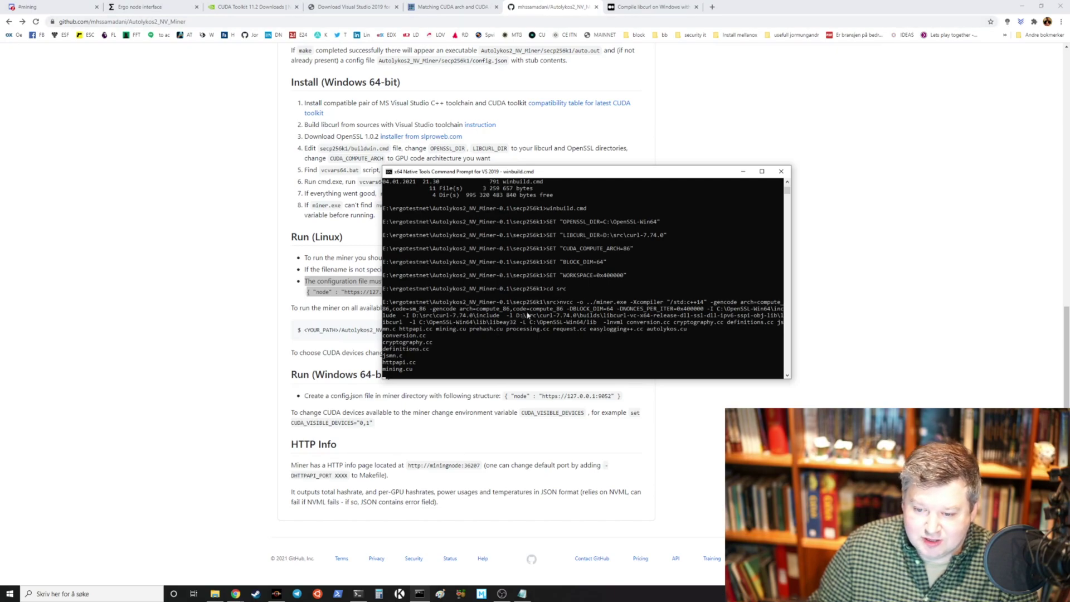
left_click(275, 310)
left_click_drag(410, 294, 413, 292)
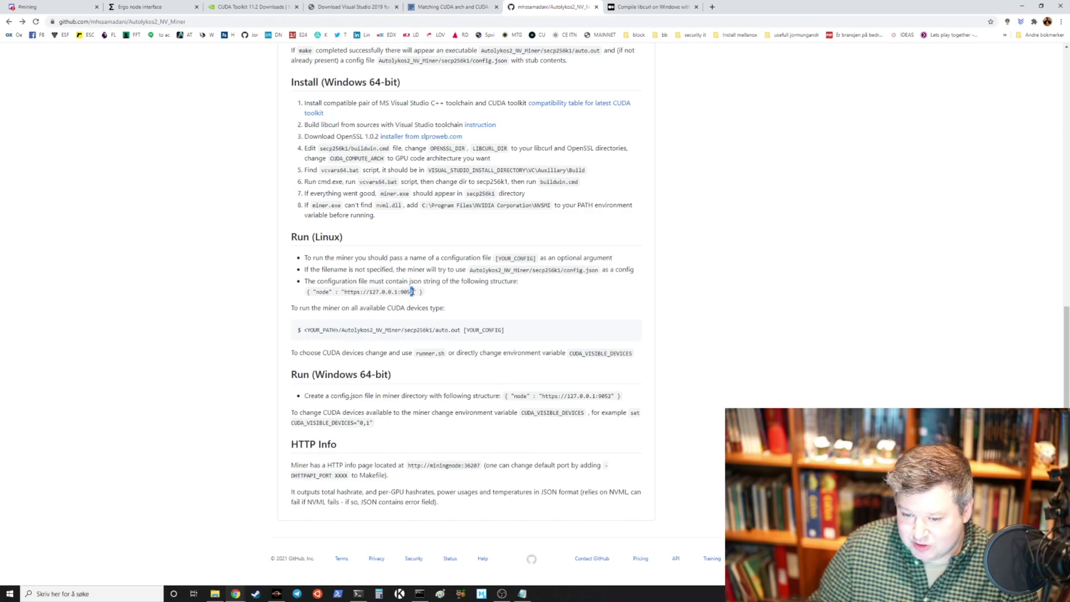
left_click(413, 291)
left_click_drag(415, 292, 306, 292)
left_click(413, 292)
left_click(442, 291)
key("alt+Tab")
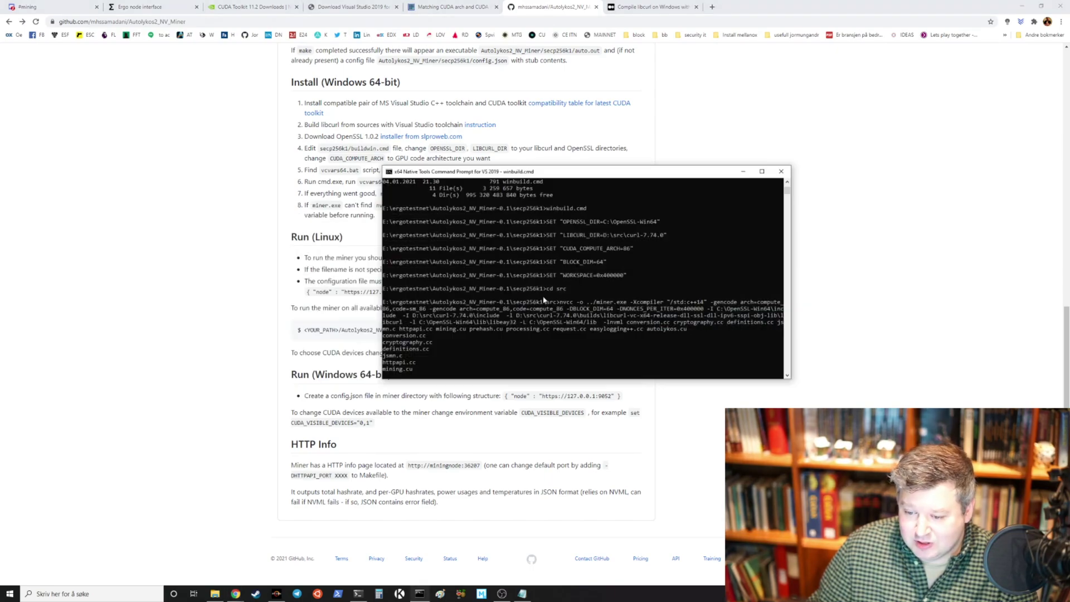
key("alt+Tab")
left_click(450, 299)
key("alt+Tab")
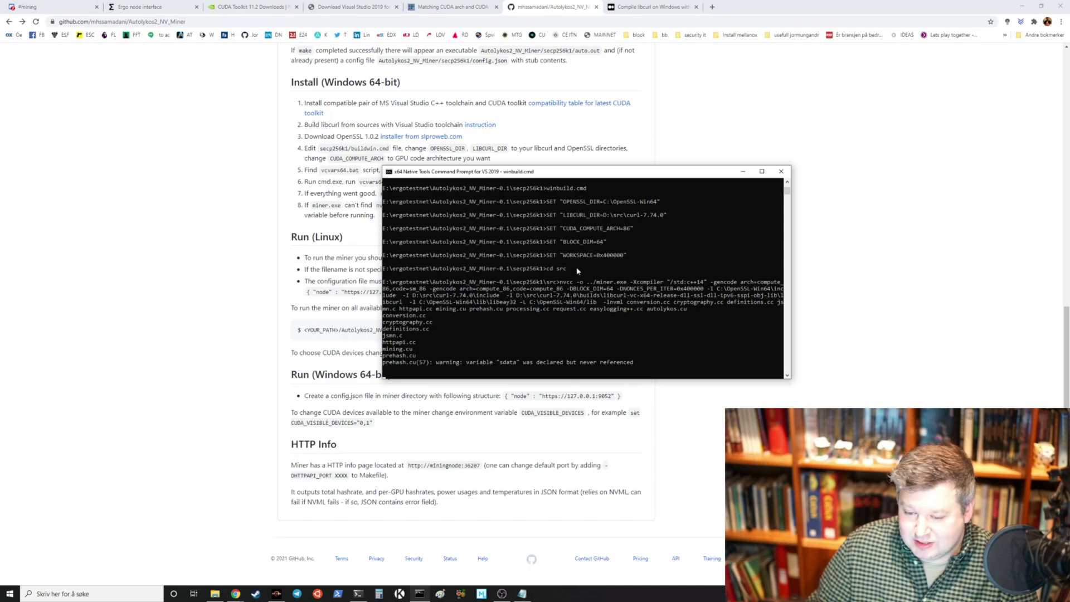
- Examine the complete JSON string required for the configuration file in the README's Run (Linux) section
key("alt+Tab")
mouse_move(314, 291)
left_mouse_down()
mouse_move(456, 304)
mouse_move(414, 309)
mouse_move(306, 290)
left_mouse_up()
left_click(372, 292)
left_click(296, 298)
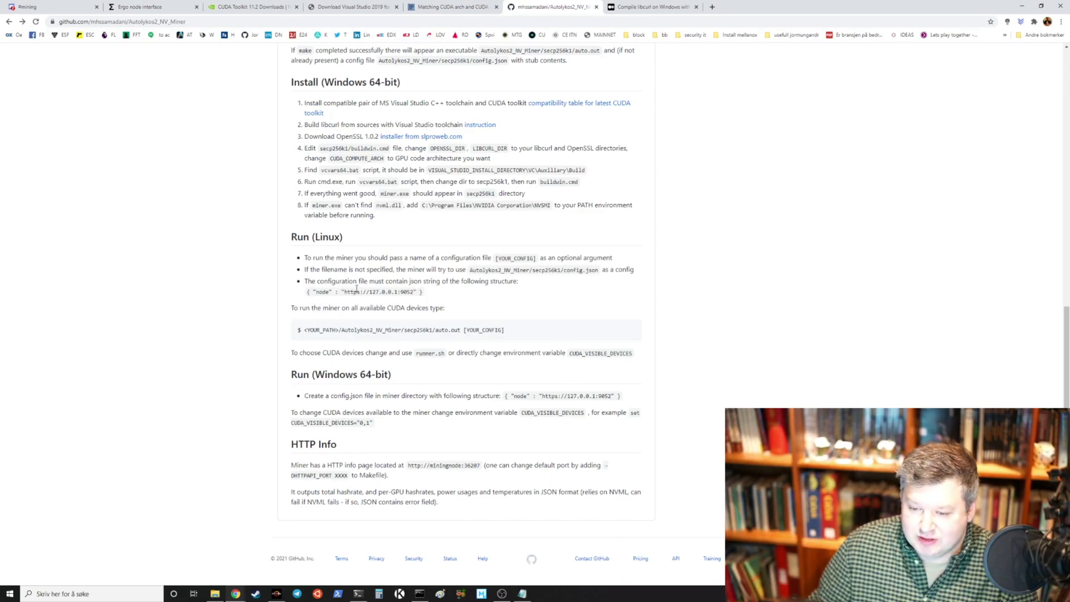
left_click_drag(315, 292, 436, 298)
left_click(434, 298)
triple_click(308, 292)
left_click(309, 292)
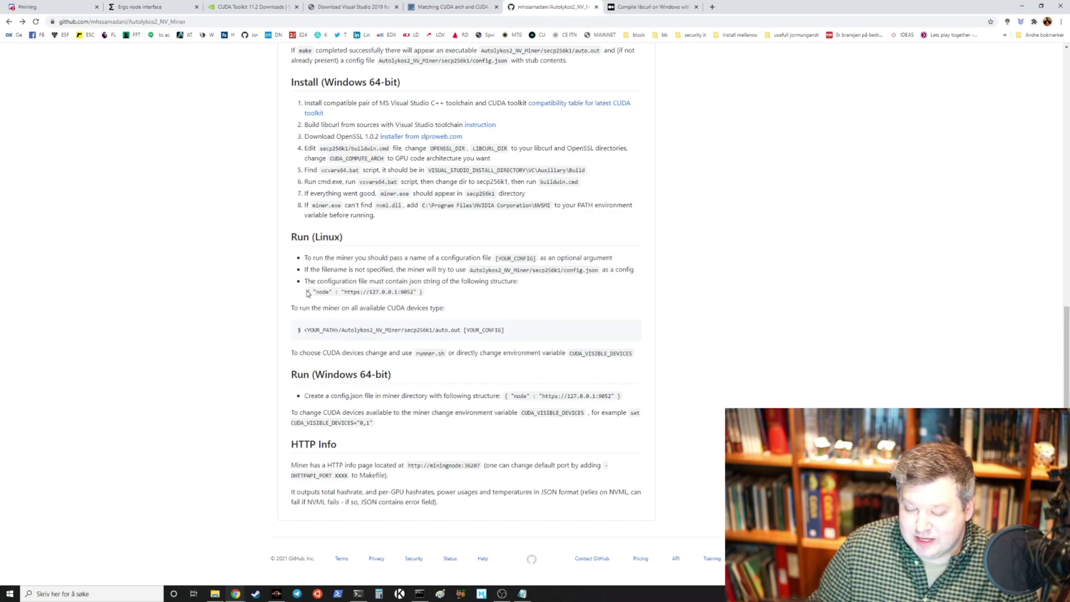
left_click_drag(308, 292, 452, 295)
left_click(451, 298)
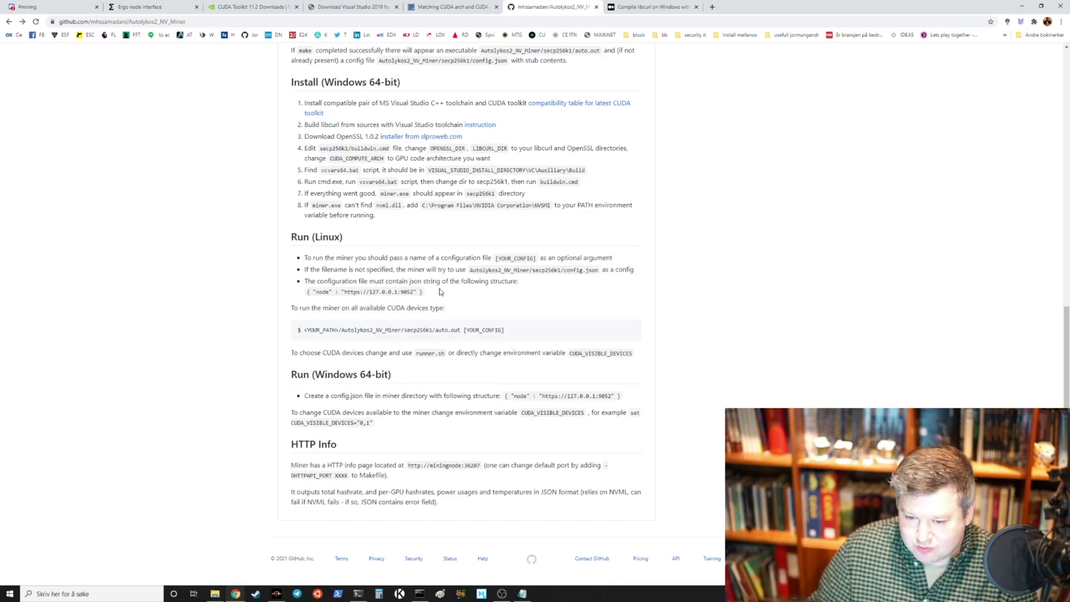
left_click_drag(430, 295, 458, 293)
left_click(308, 299)
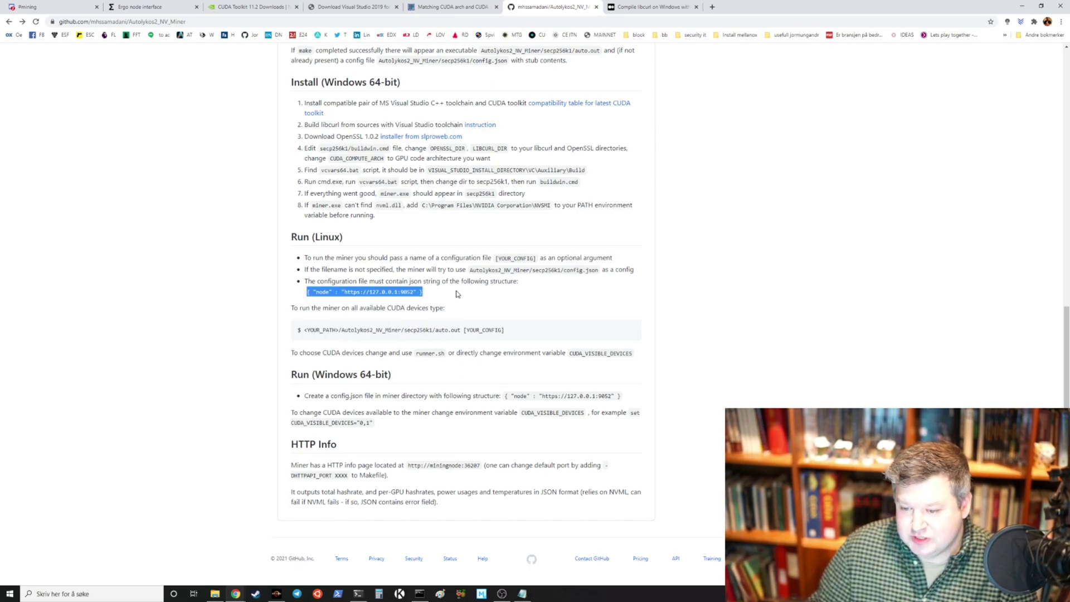
left_click(457, 294)
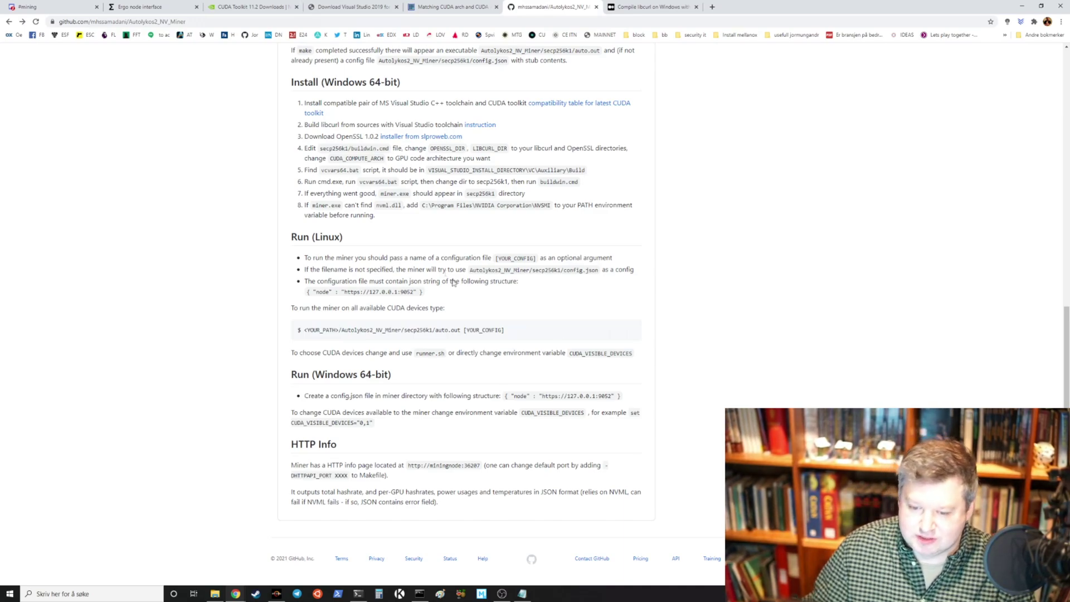
- Review the build output in the command prompt, move up from src to the secp256k1 folder and list its files
key("Caps_Lock")
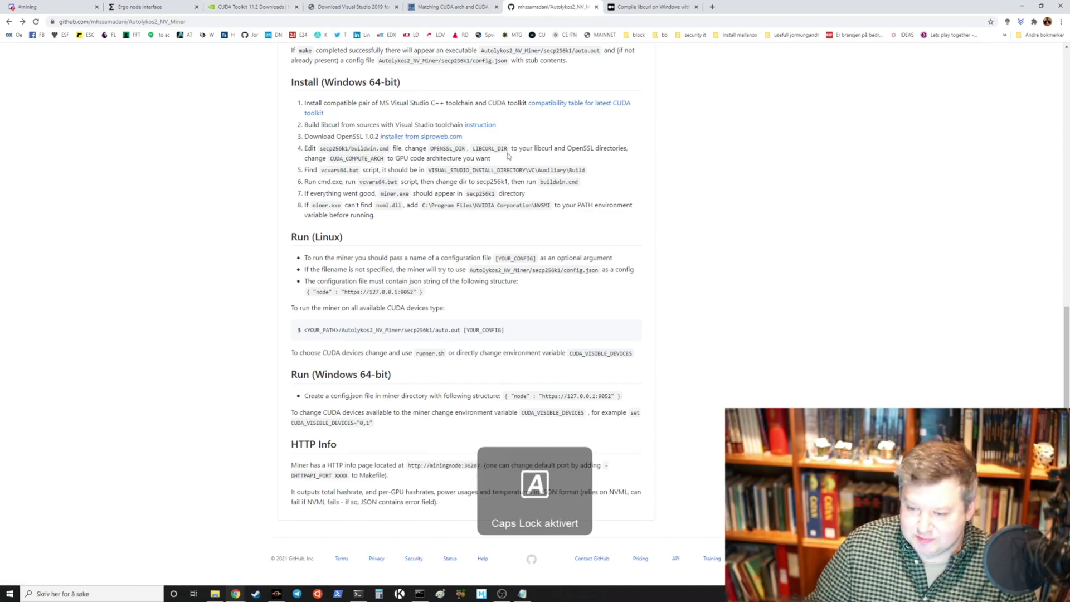
key("alt+Tab")
scroll(557, 304, "up", 5)
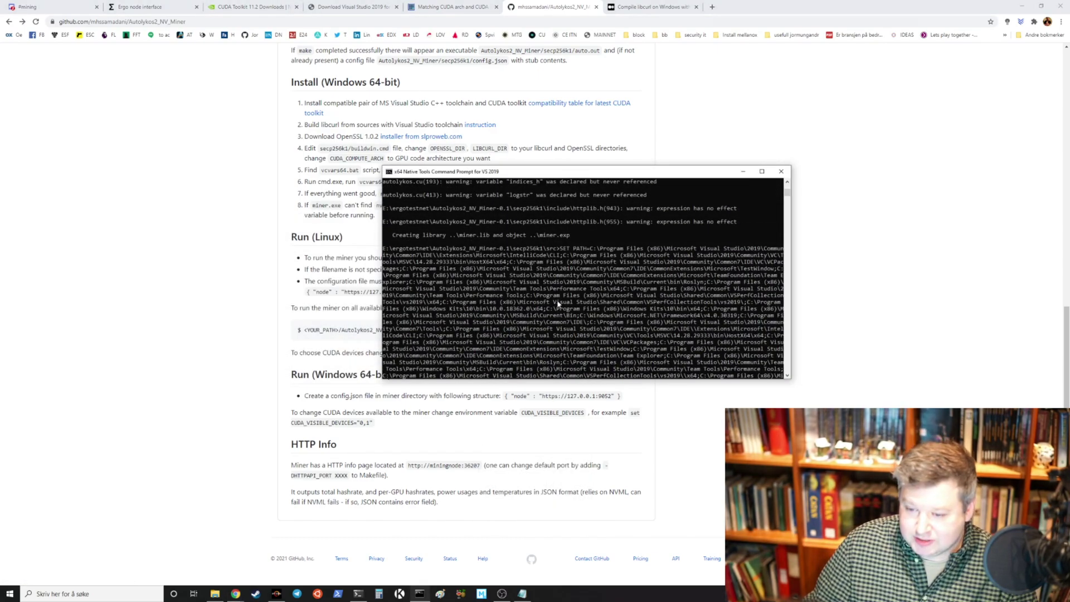
scroll(587, 225, "up", 5)
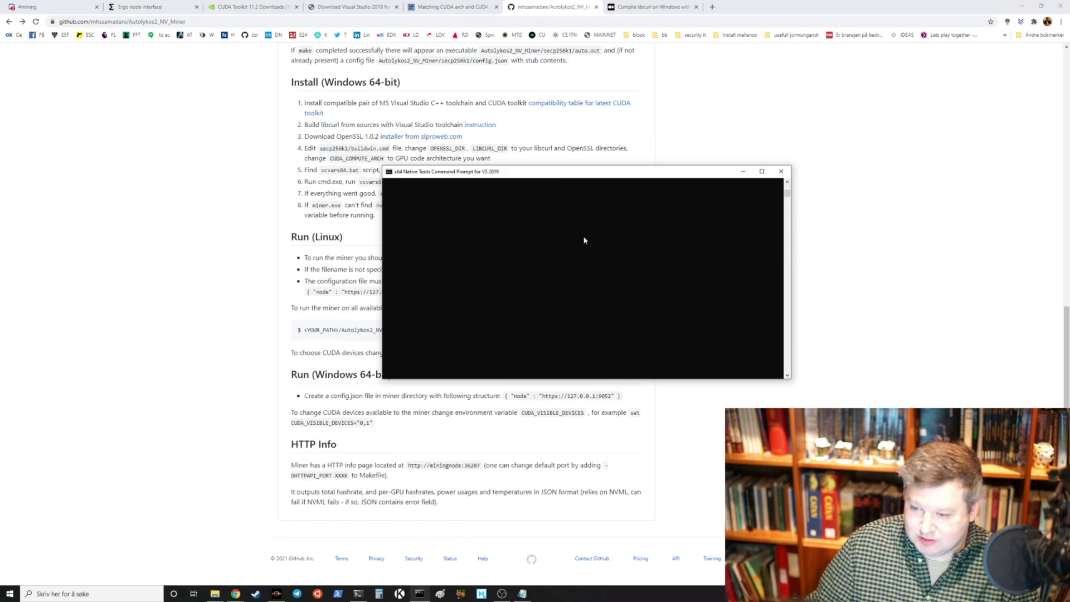
scroll(584, 240, "down", 10)
type("cd ..")
key("Return")
type("dir")
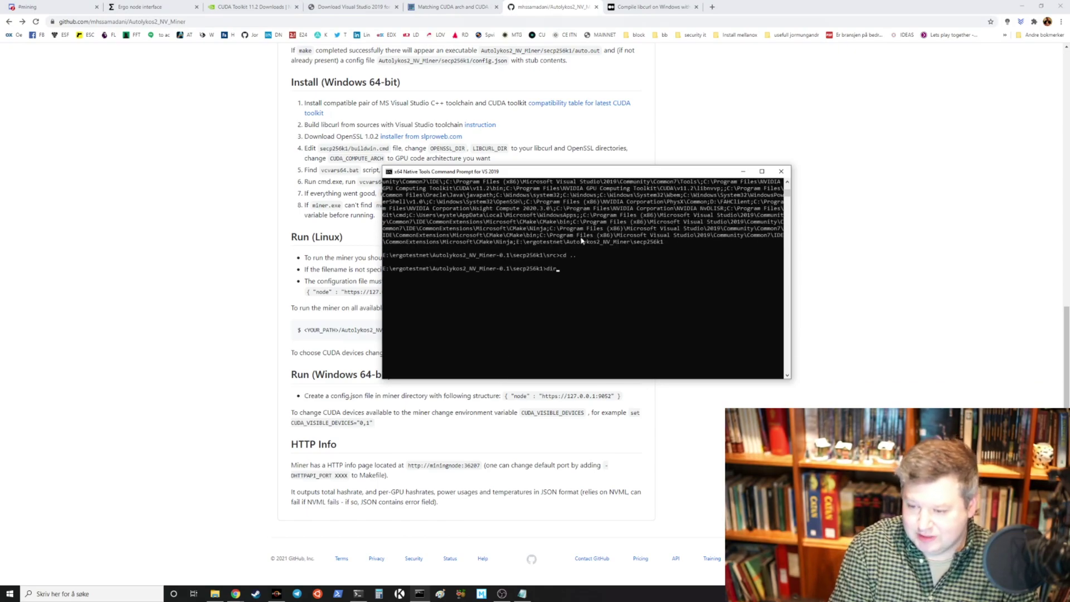
key("Return")
- Run miner.exe with config.json from the secp256k1 folder and stop the miner once it has started
type("min")
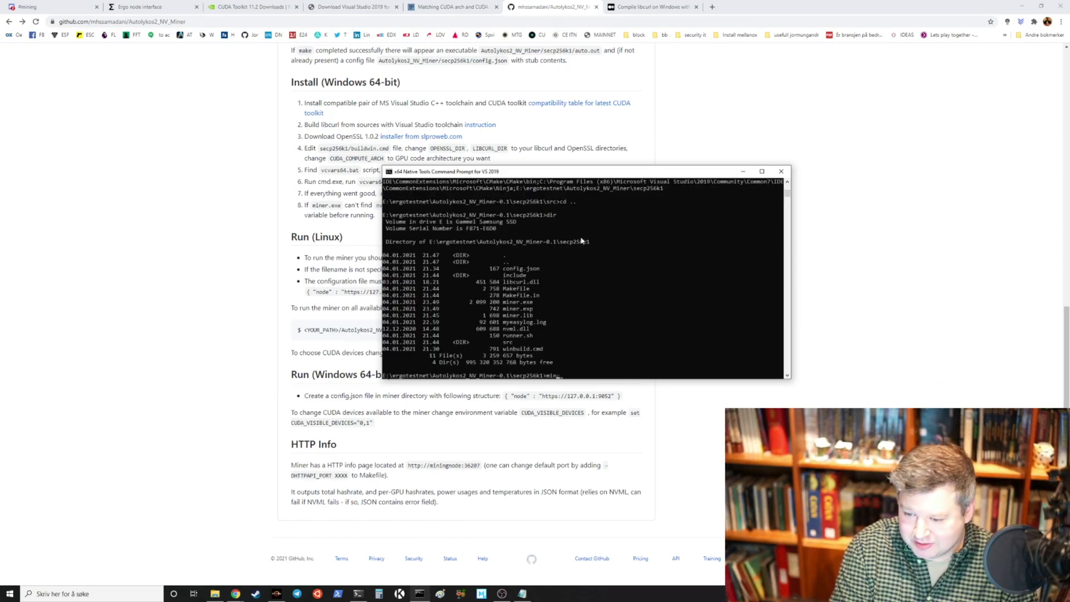
type("er.exe -cnfig.json")
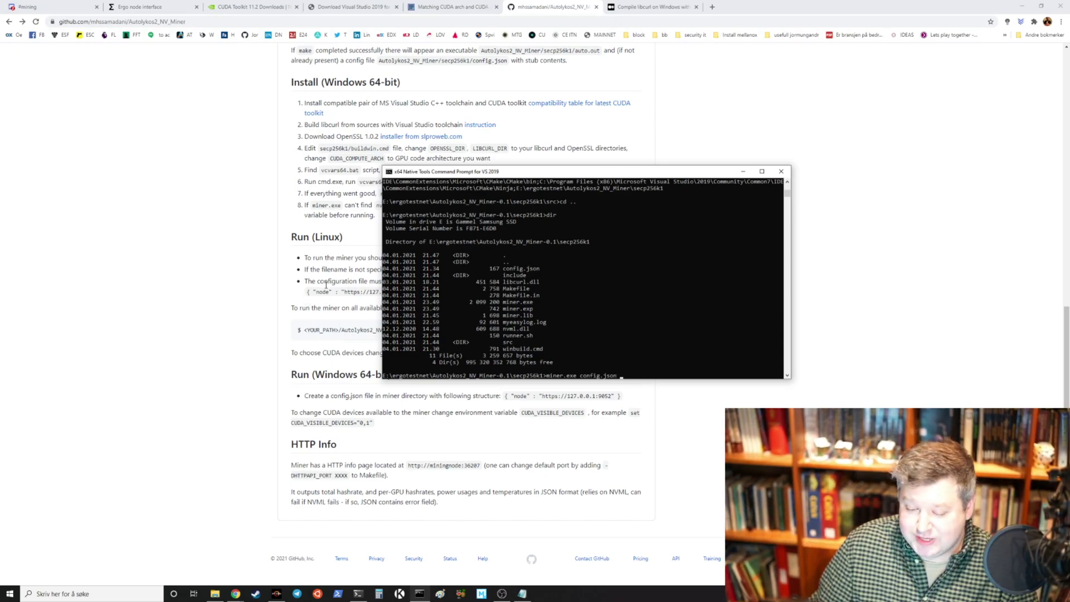
left_click(266, 293)
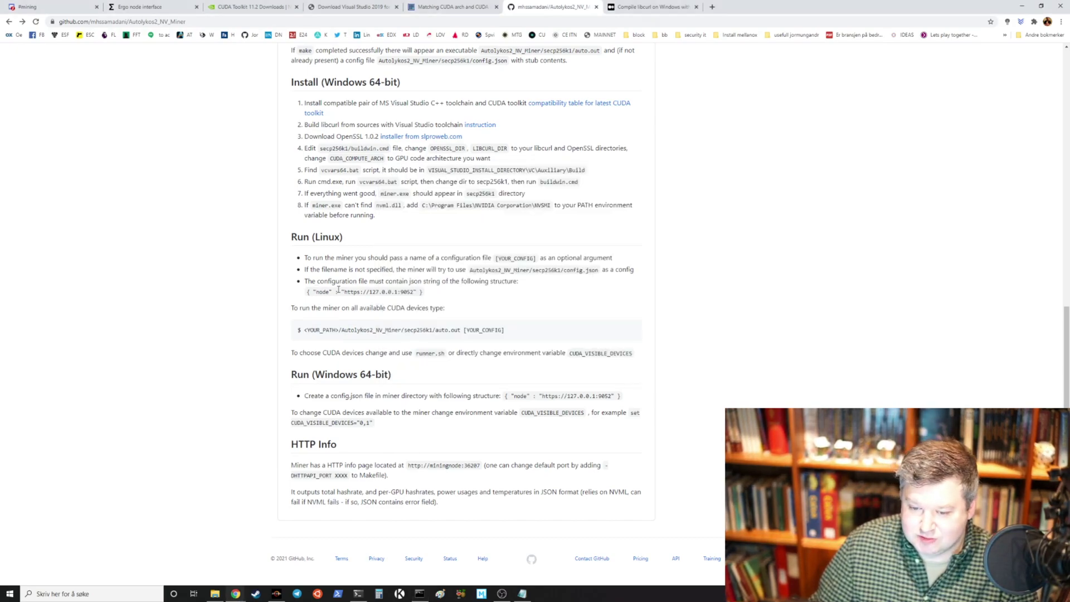
key("alt+Tab")
key("Return")
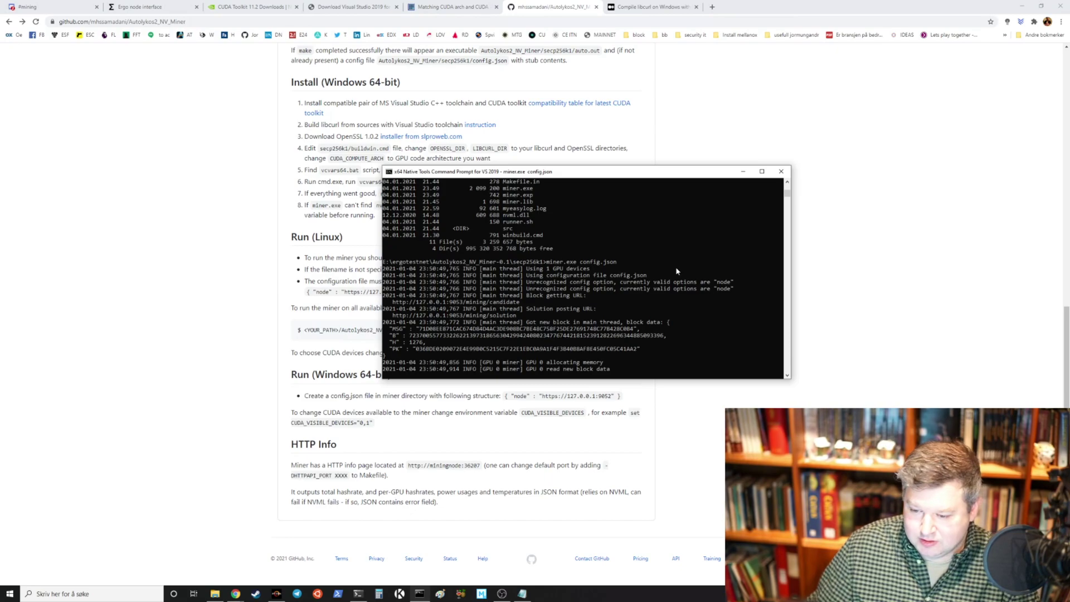
key("ctrl+c")
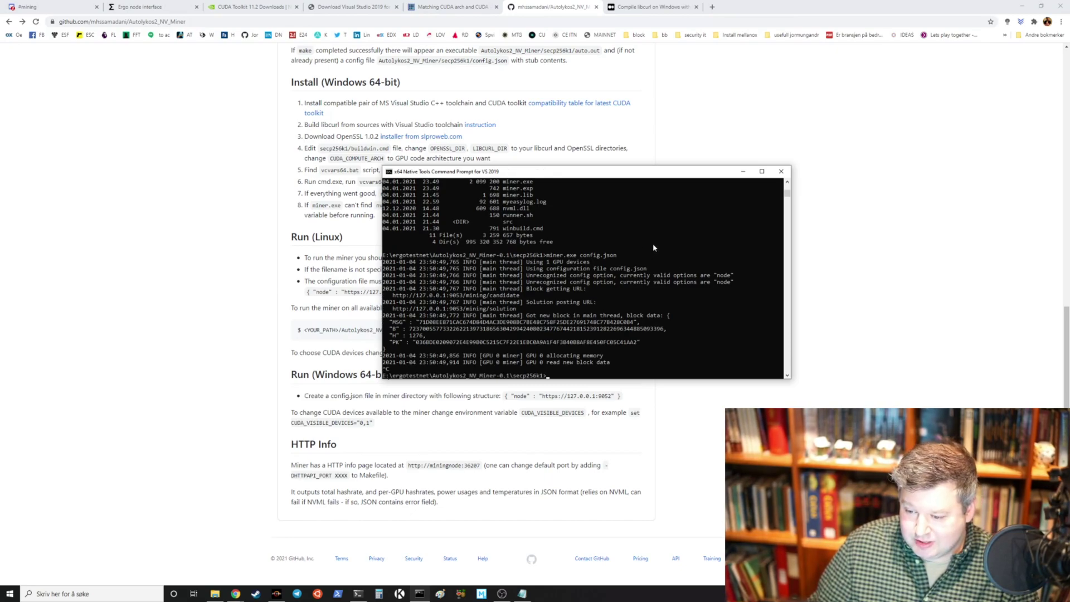